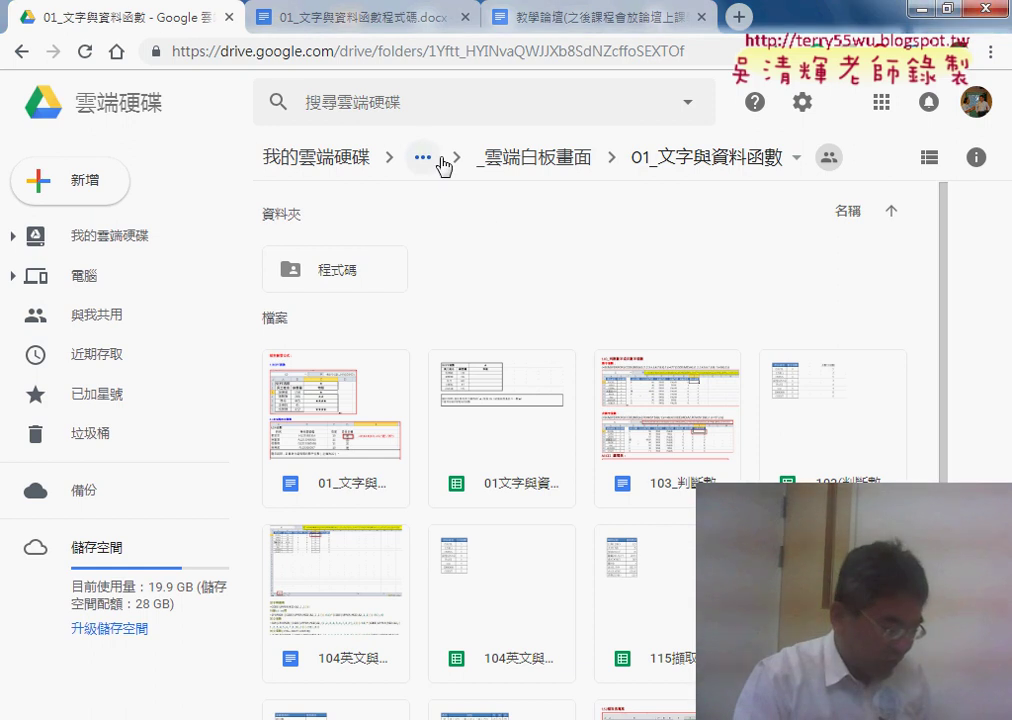
# - Navigate Drive via EXCEL VBA > _雲端白板畫面 > 01_文字與資料函數 and open 01_文字與資料函數程式碼.docx
pyautogui.click(436, 158)
pyautogui.click(551, 236)
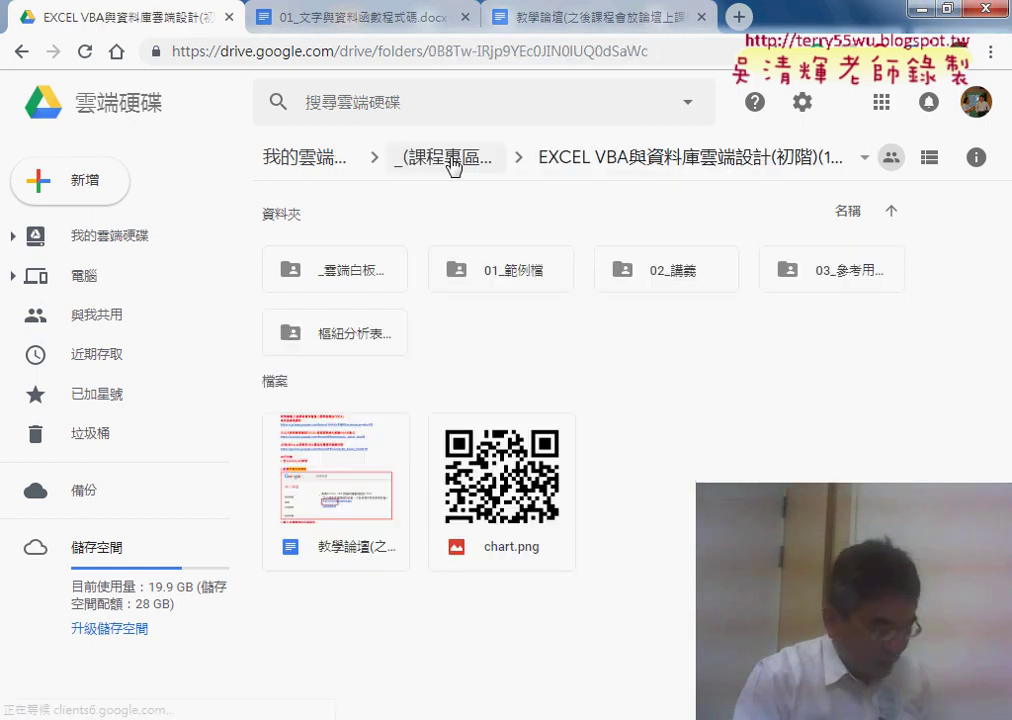
pyautogui.click(346, 272)
pyautogui.doubleClick(346, 272)
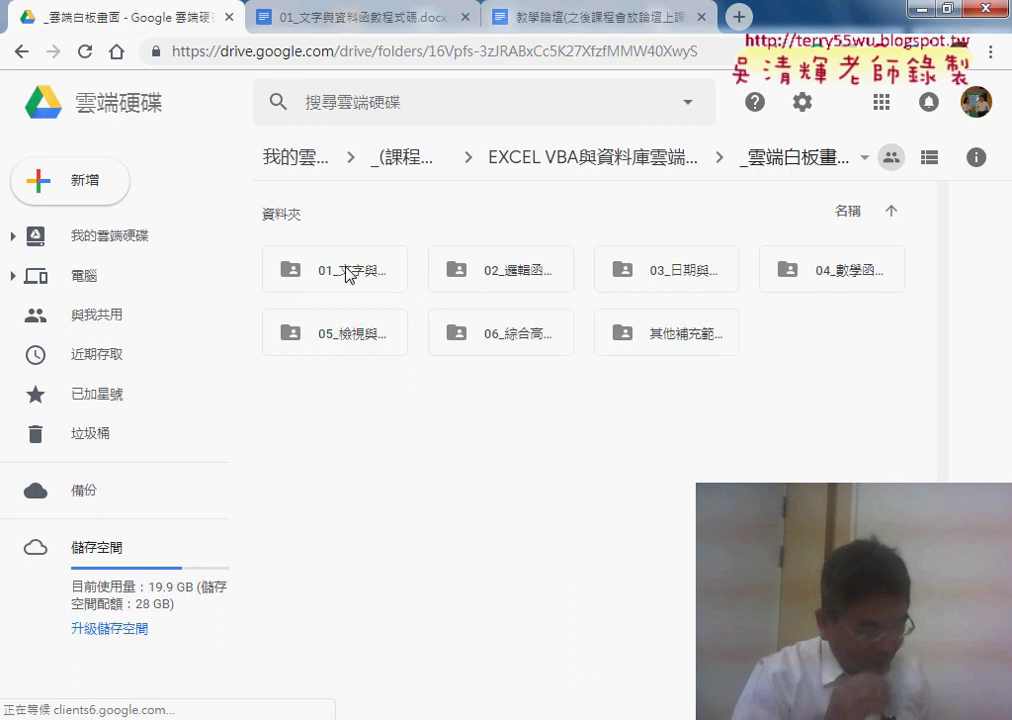
pyautogui.doubleClick(346, 272)
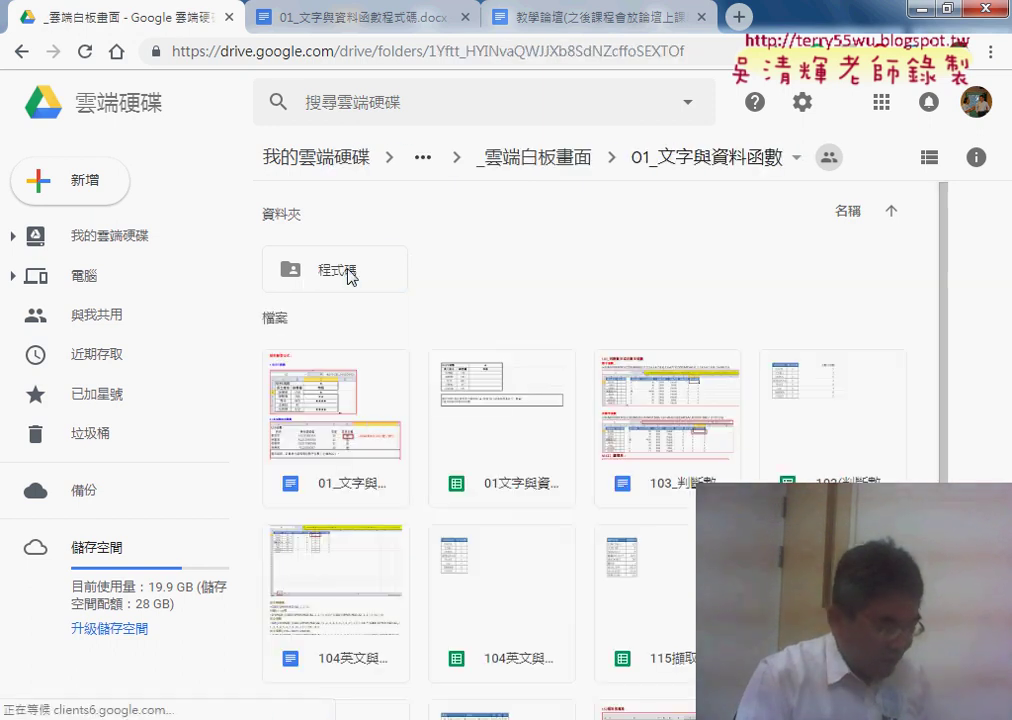
pyautogui.click(340, 436)
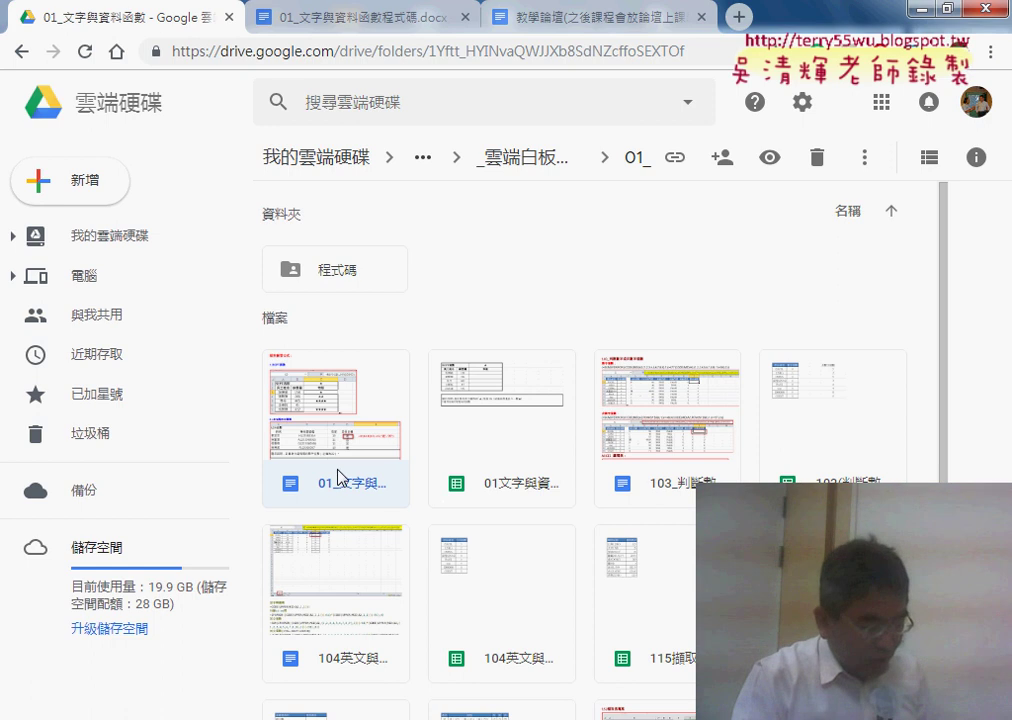
pyautogui.doubleClick(329, 418)
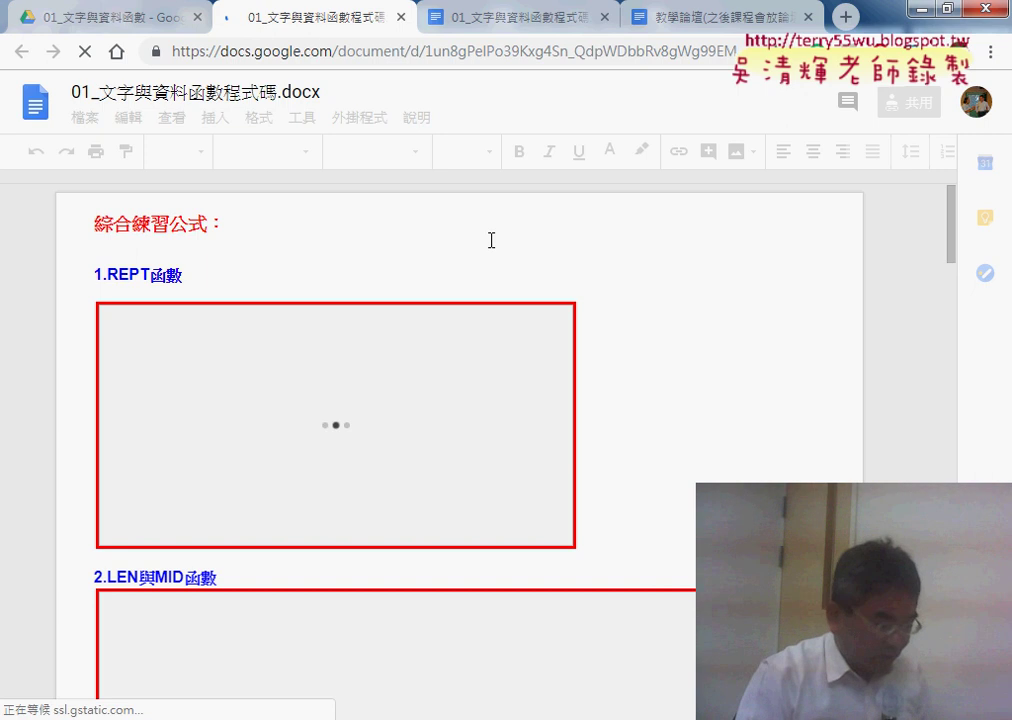
pyautogui.scroll(-5, 490, 240)
pyautogui.scroll(-3, 490, 240)
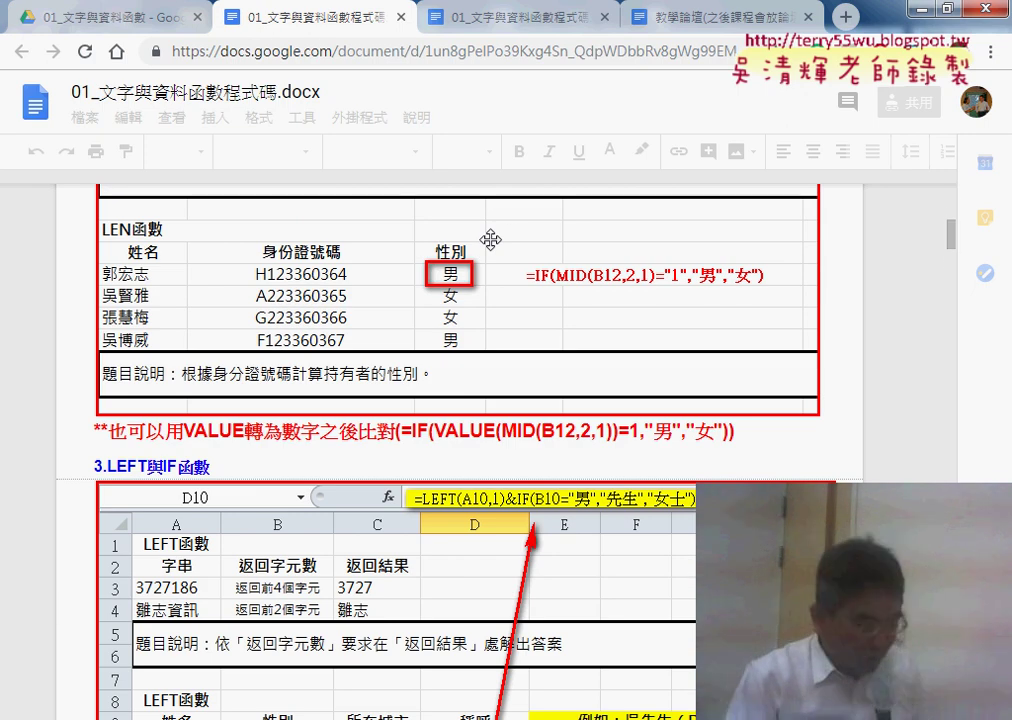
pyautogui.scroll(-4, 526, 292)
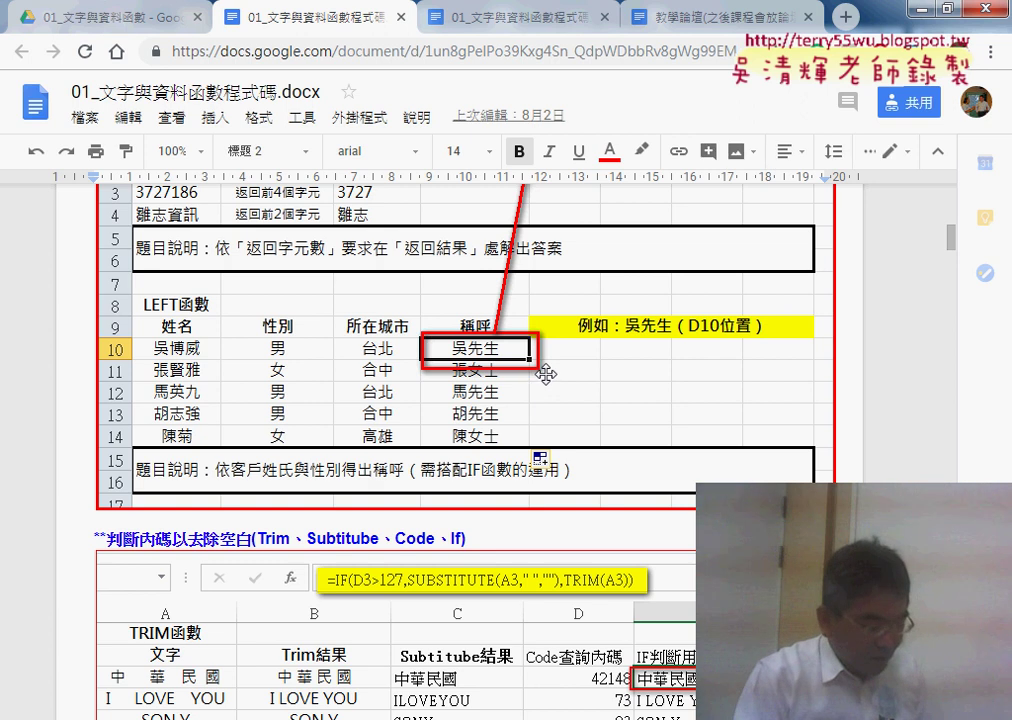
pyautogui.scroll(2, 545, 373)
pyautogui.scroll(2, 455, 593)
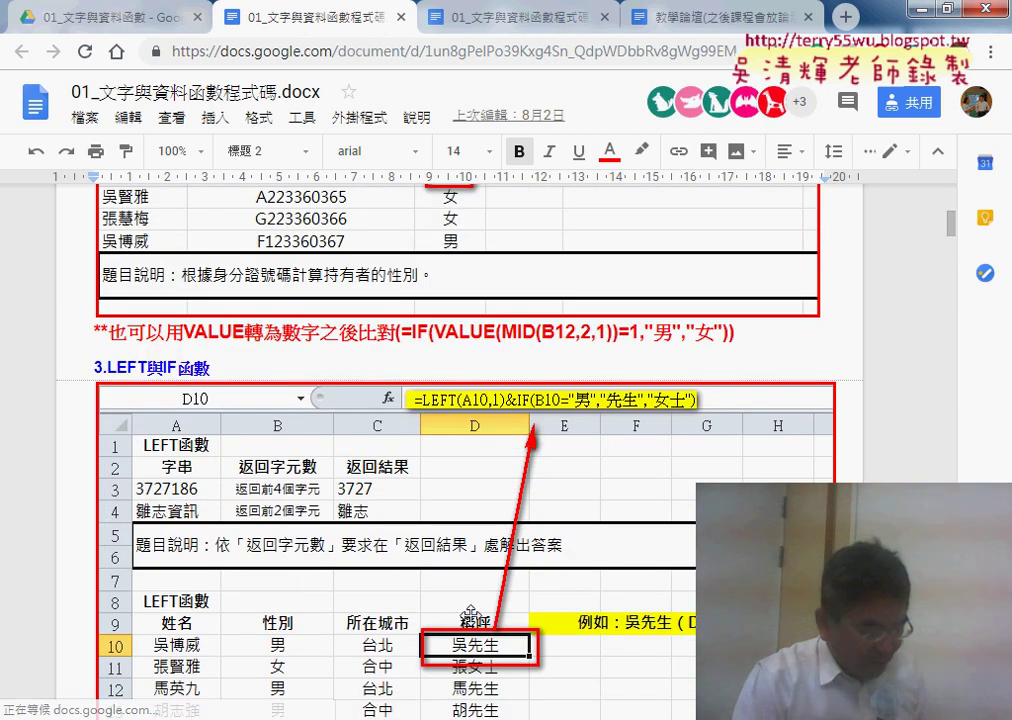
pyautogui.scroll(-2, 465, 593)
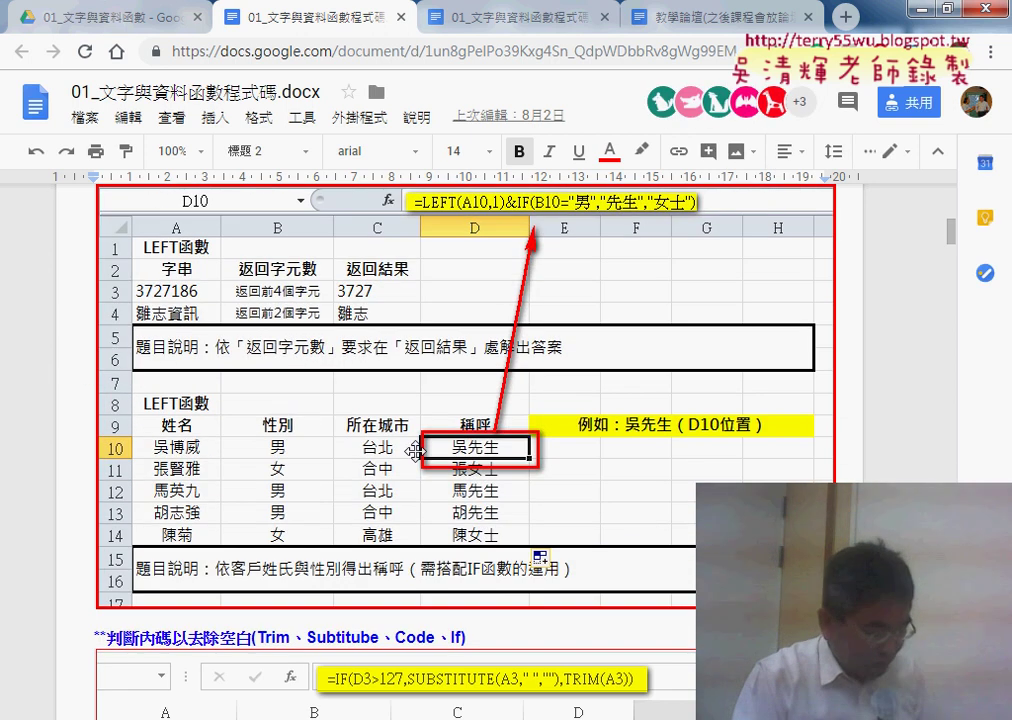
pyautogui.scroll(-2, 418, 440)
pyautogui.scroll(-2, 418, 445)
pyautogui.scroll(-4, 418, 450)
pyautogui.scroll(-3, 418, 450)
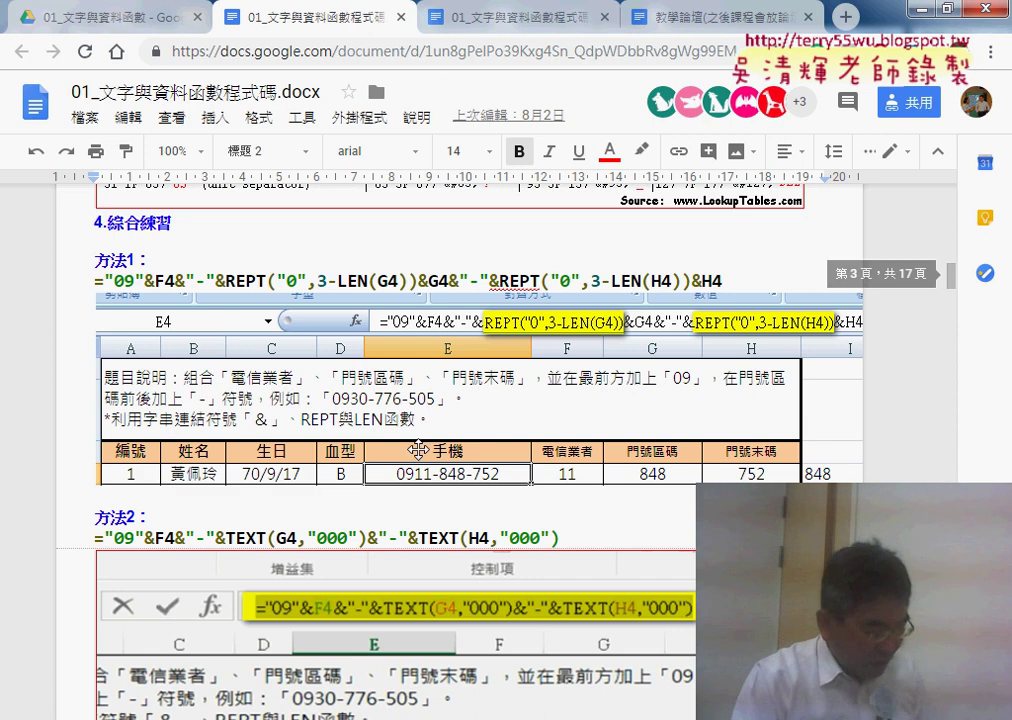
pyautogui.tripleClick(96, 222)
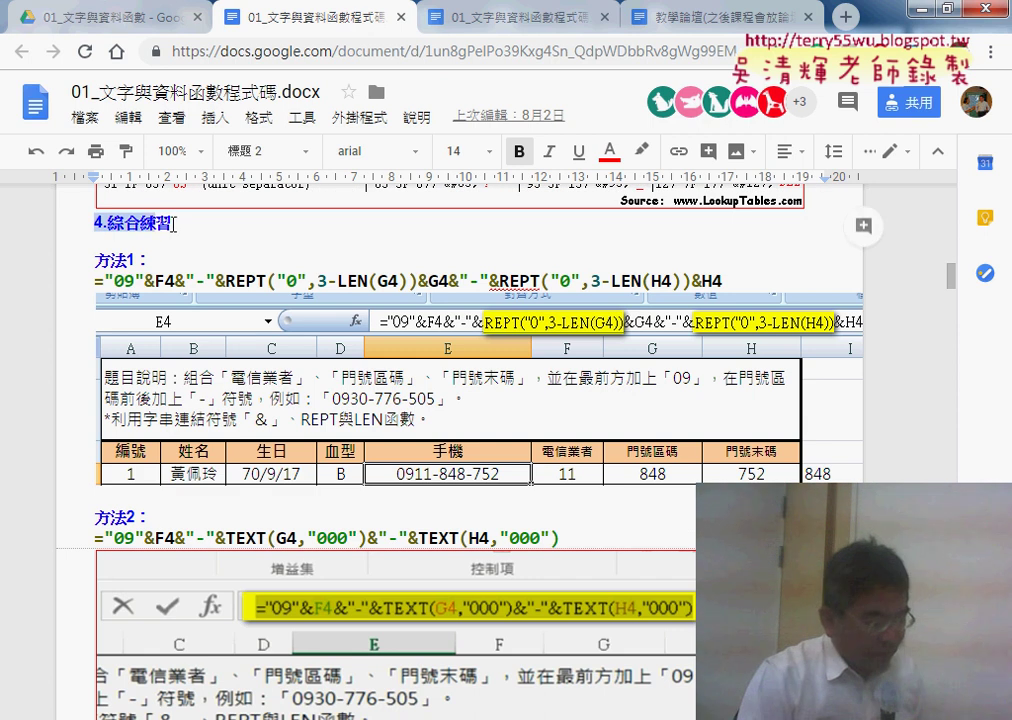
pyautogui.moveTo(96, 280); pyautogui.dragTo(741, 289)
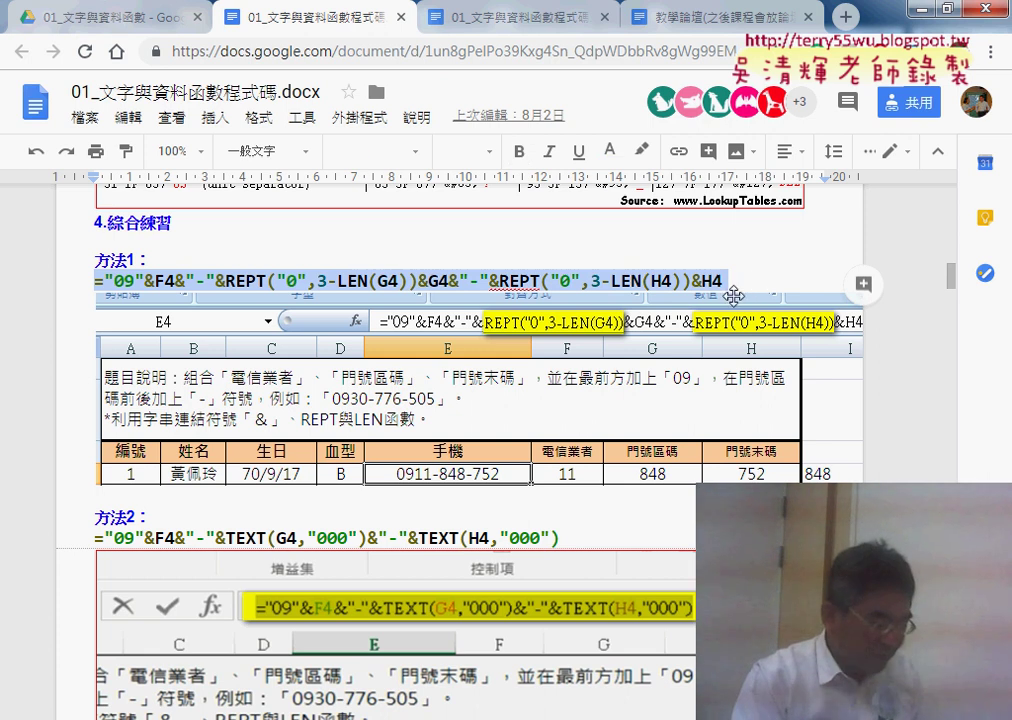
pyautogui.scroll(-6, 750, 290)
pyautogui.scroll(-3, 731, 311)
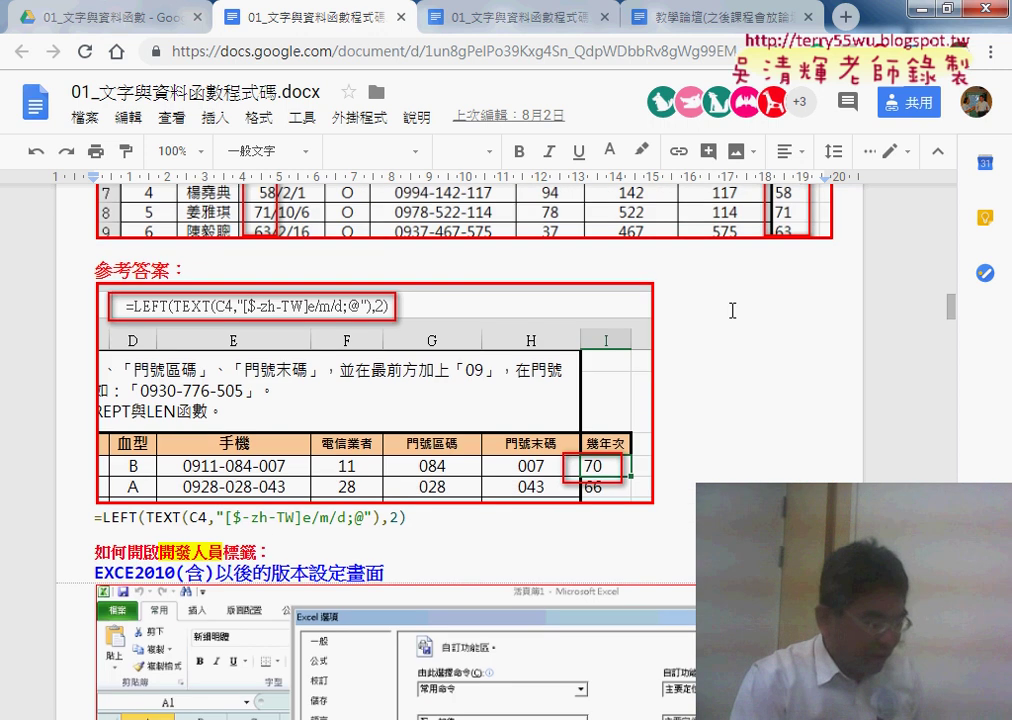
pyautogui.scroll(-4, 731, 311)
pyautogui.scroll(-4, 731, 311)
pyautogui.scroll(-3, 731, 311)
pyautogui.scroll(-3, 732, 311)
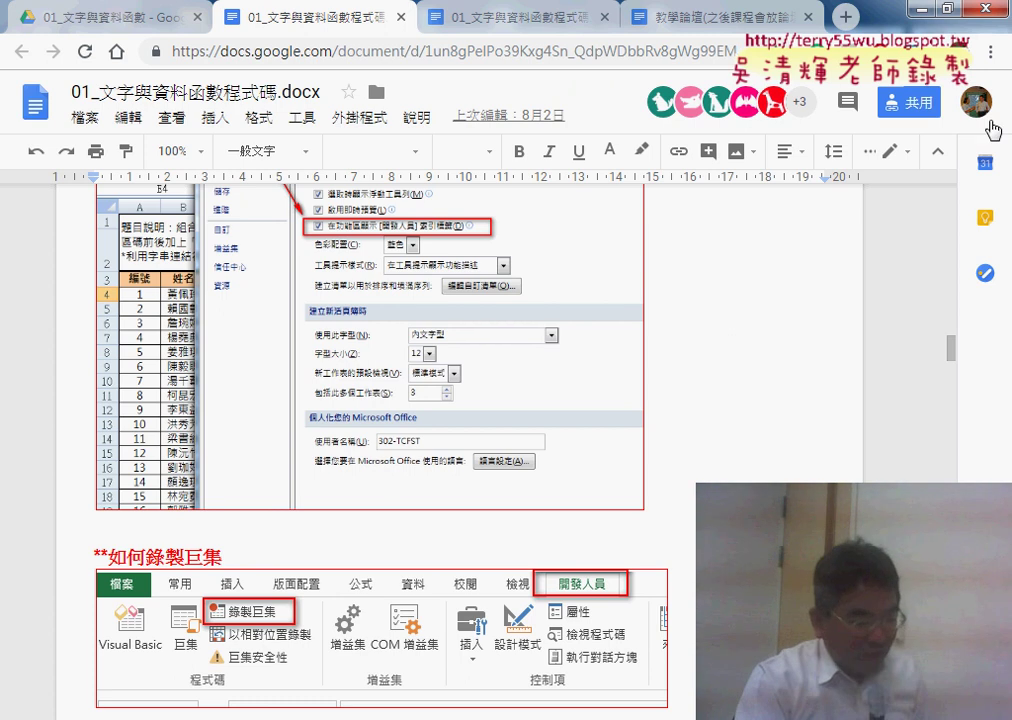
# - Minimize the drive G: Explorer window and bring the 01文字與資料函數 Excel workbook to the front
pyautogui.hotkey('alt', 'Tab')
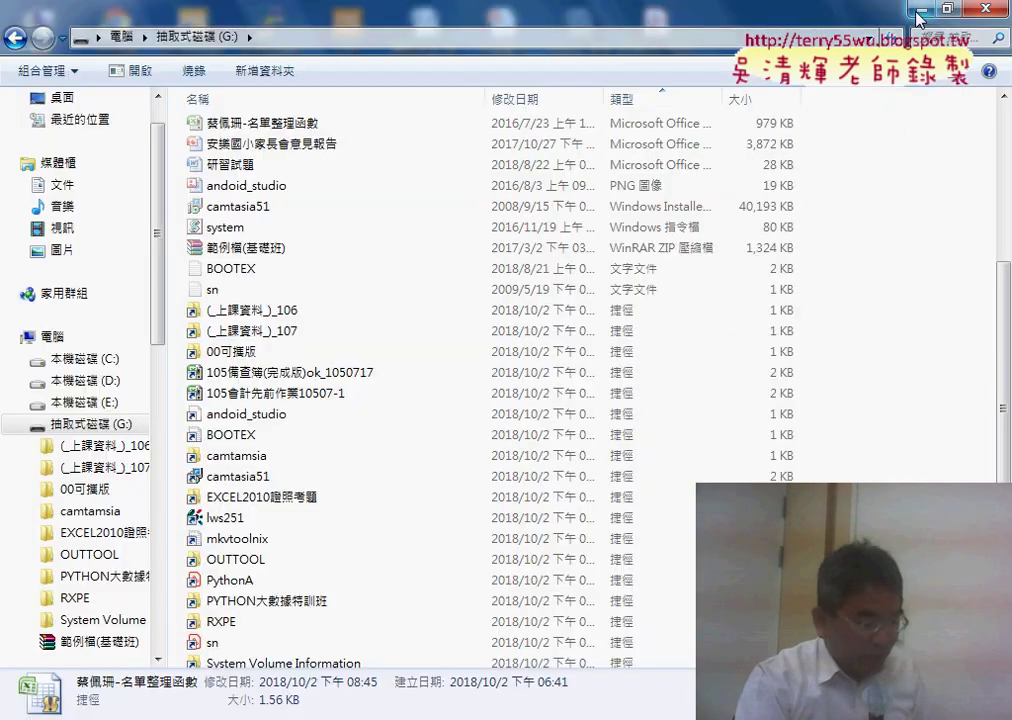
pyautogui.click(919, 12)
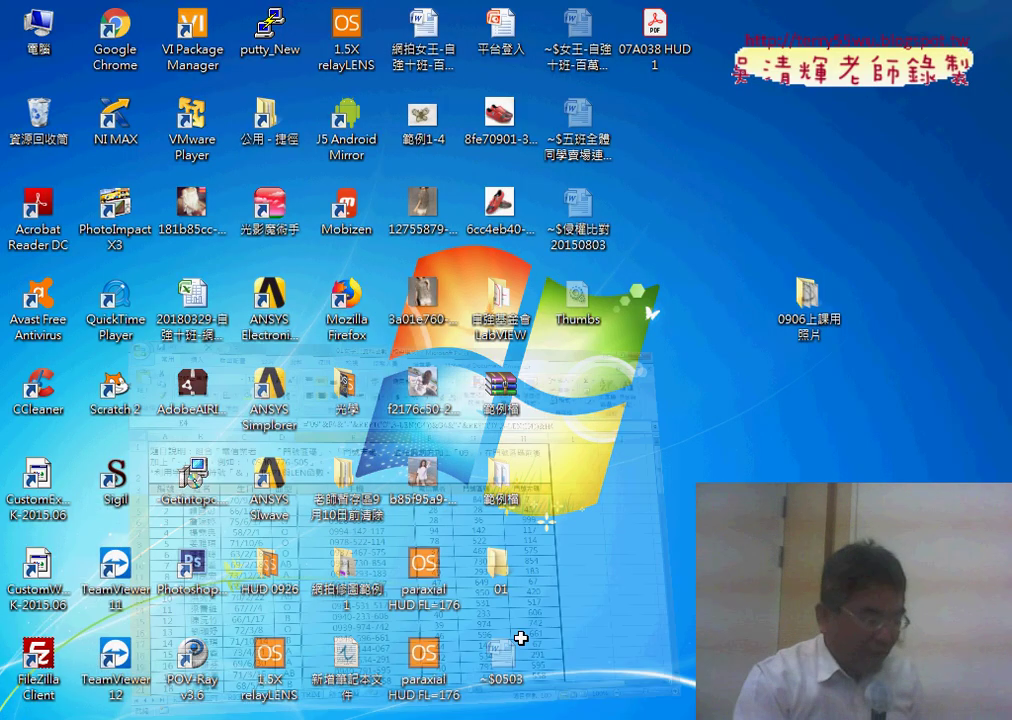
pyautogui.click(521, 637)
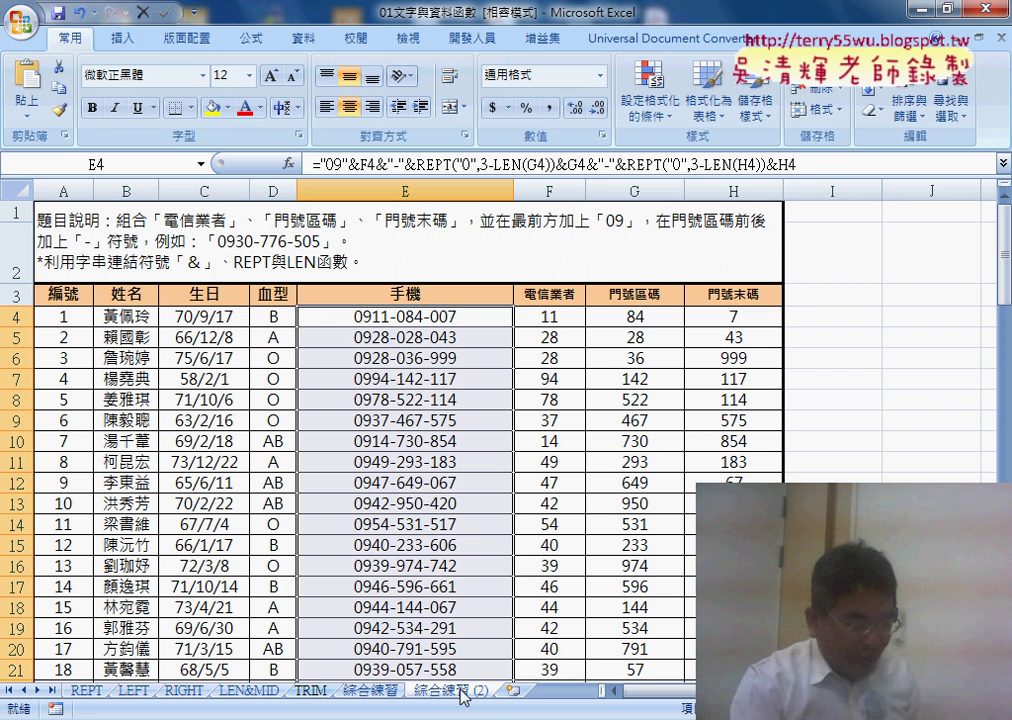
# - Rename the 綜合練習 (2) sheet to 綜合練習 (TEXT)
pyautogui.doubleClick(471, 690)
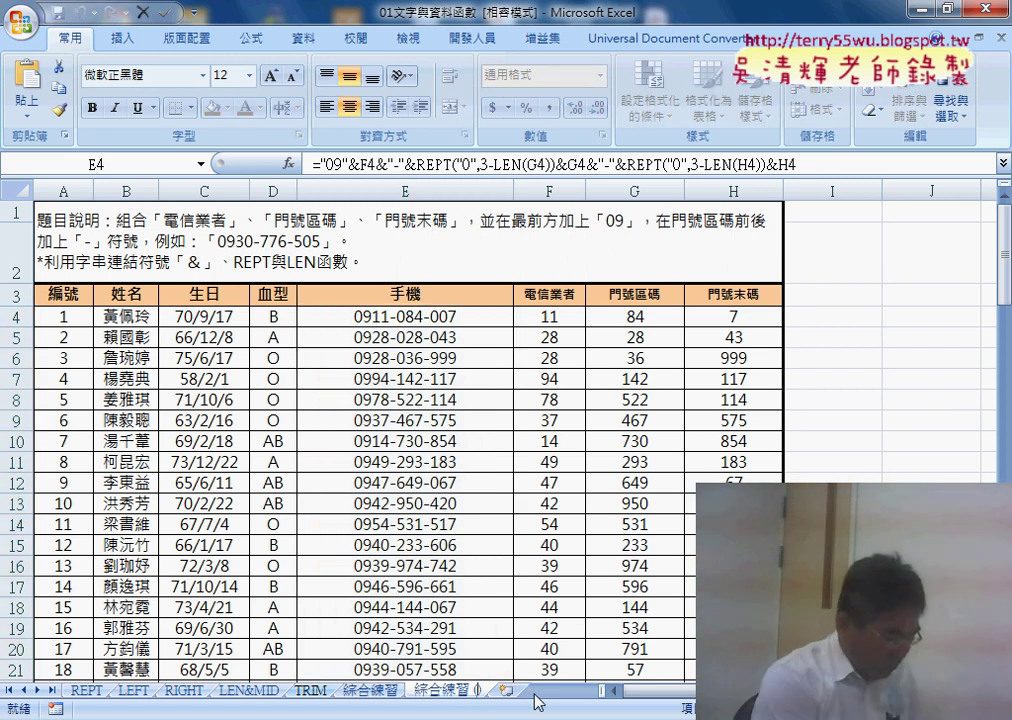
pyautogui.write('TEXT)')
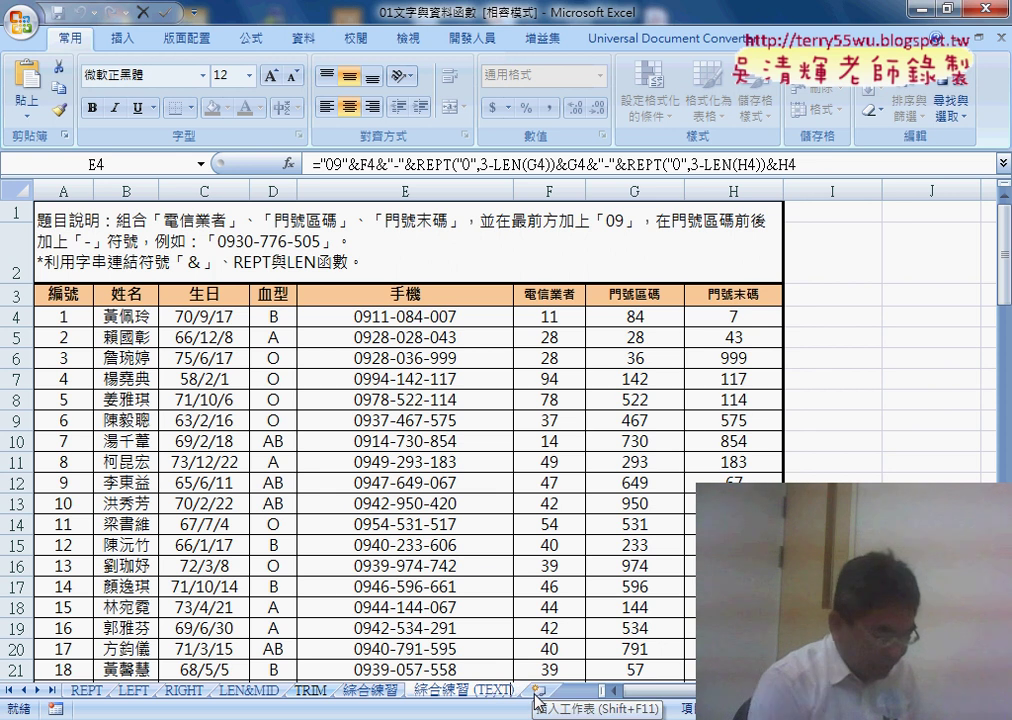
pyautogui.press('Return')
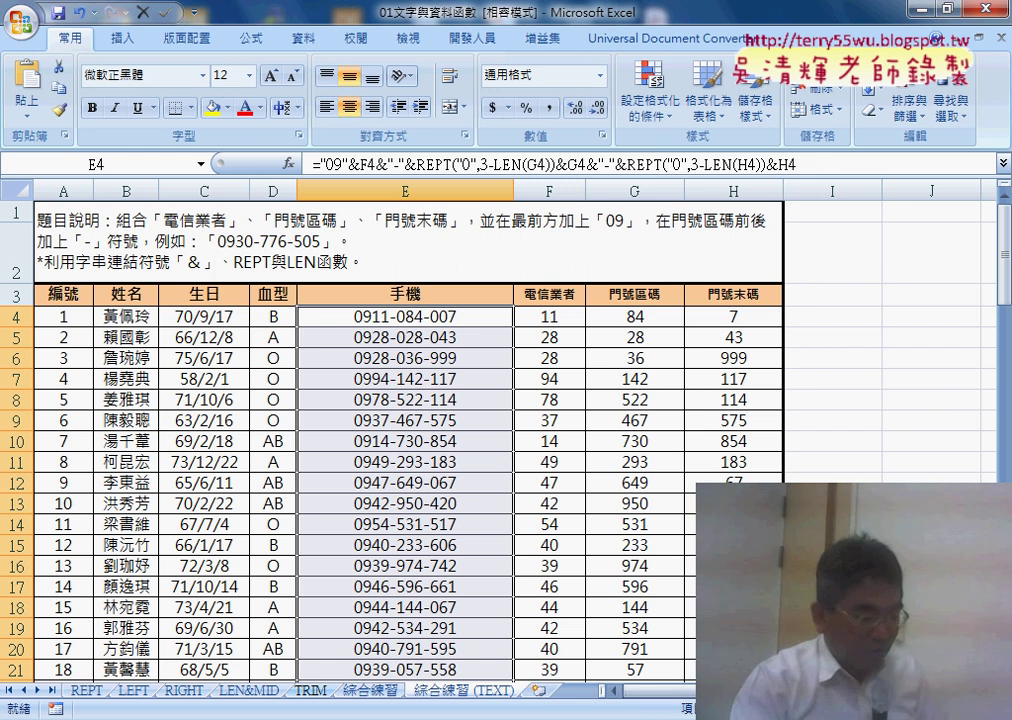
# - From cell I4, browse the 文字 function category to view TEXT(value,format_text)
pyautogui.click(846, 318)
pyautogui.click(289, 163)
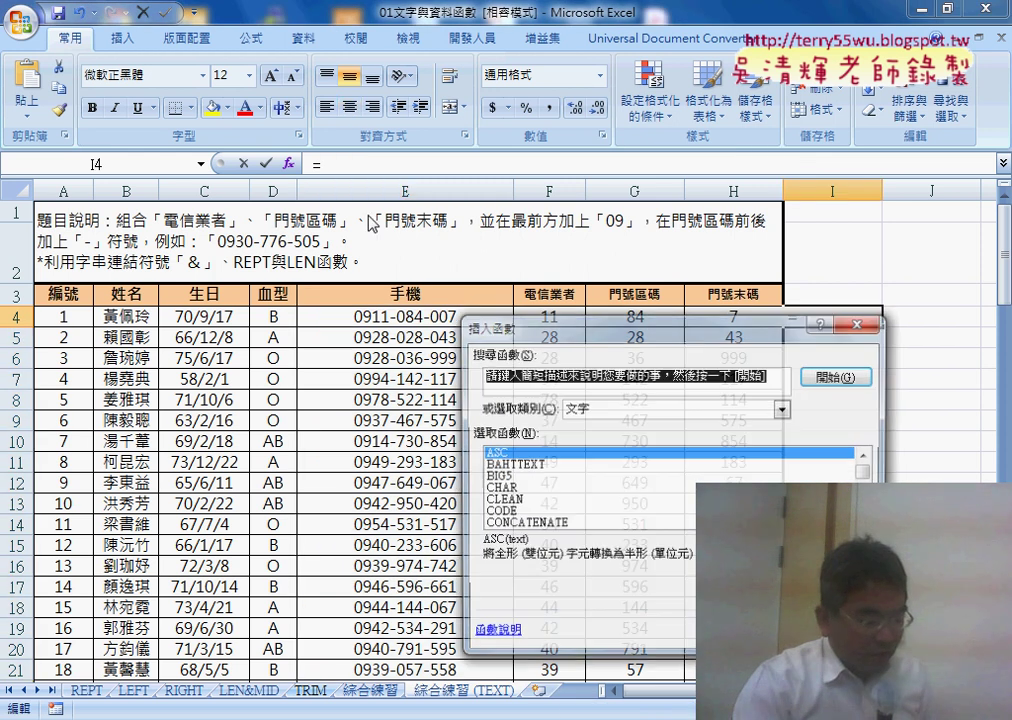
pyautogui.moveTo(600, 325); pyautogui.dragTo(483, 229)
pyautogui.moveTo(749, 376); pyautogui.dragTo(757, 410)
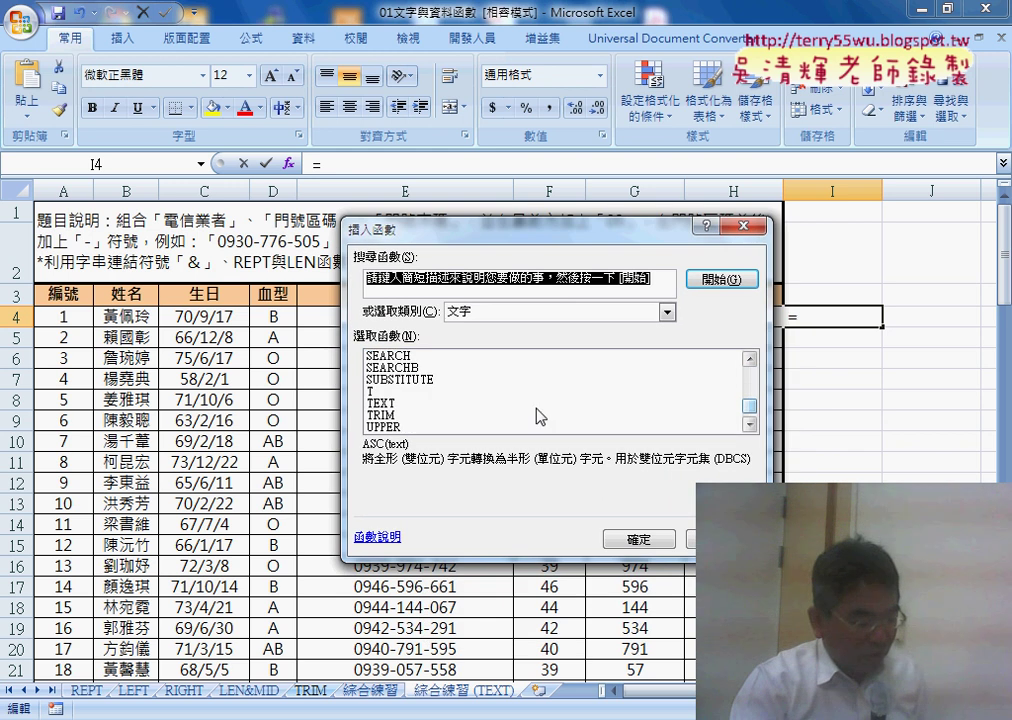
pyautogui.click(484, 404)
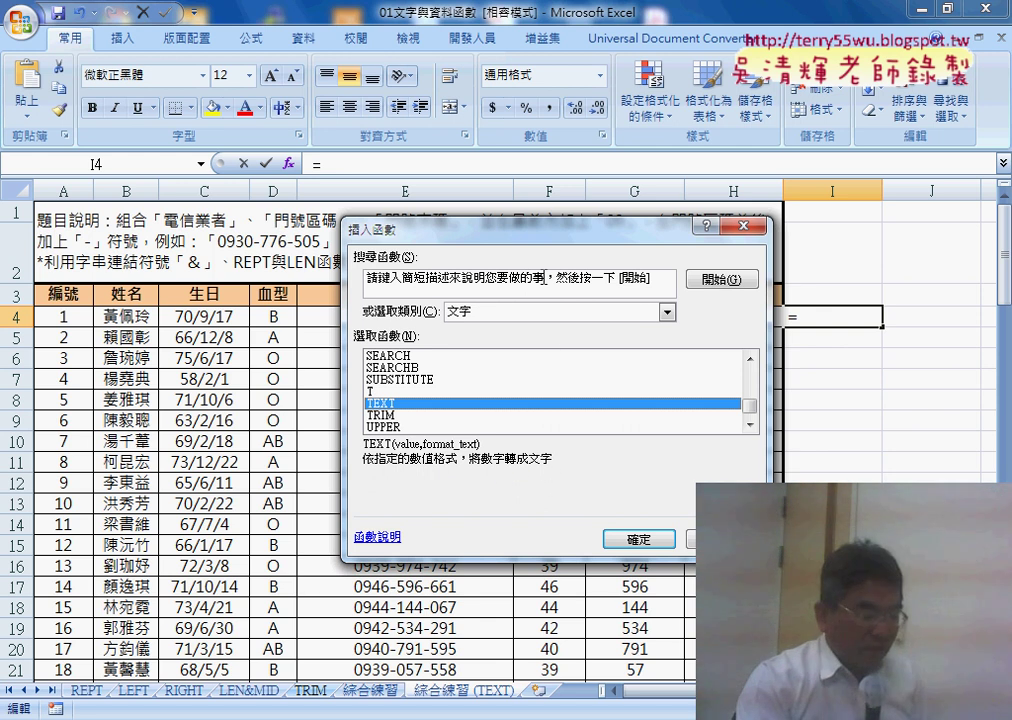
pyautogui.moveTo(548, 238); pyautogui.dragTo(580, 347)
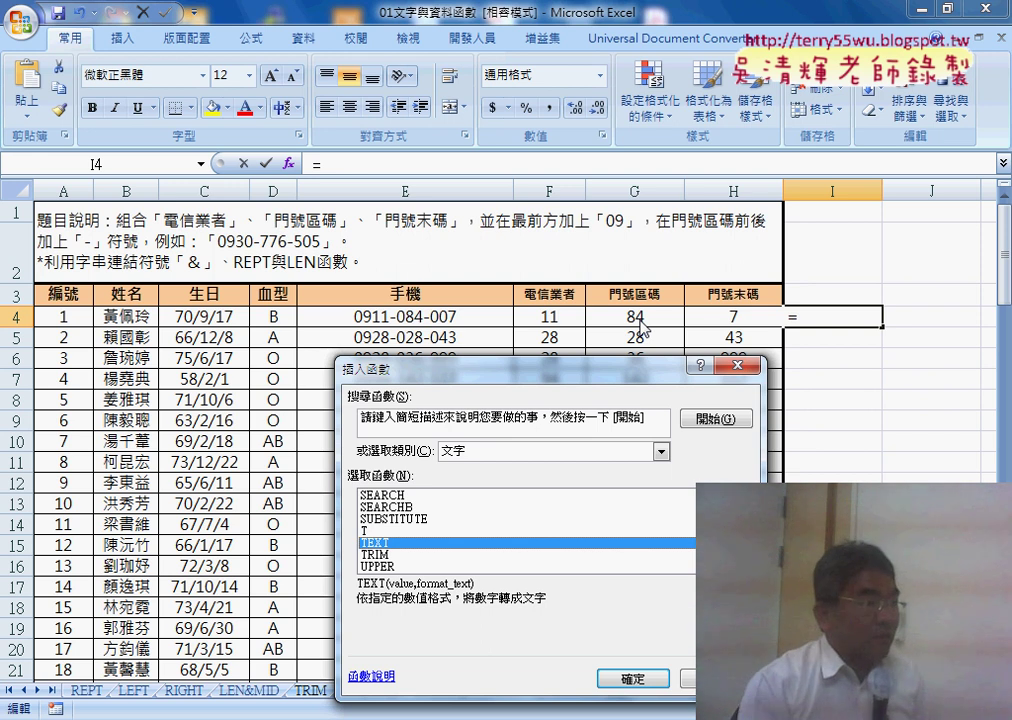
# - Cancel the function browser and open Format Cells for area-code cell G4
pyautogui.click(746, 367)
pyautogui.click(636, 317)
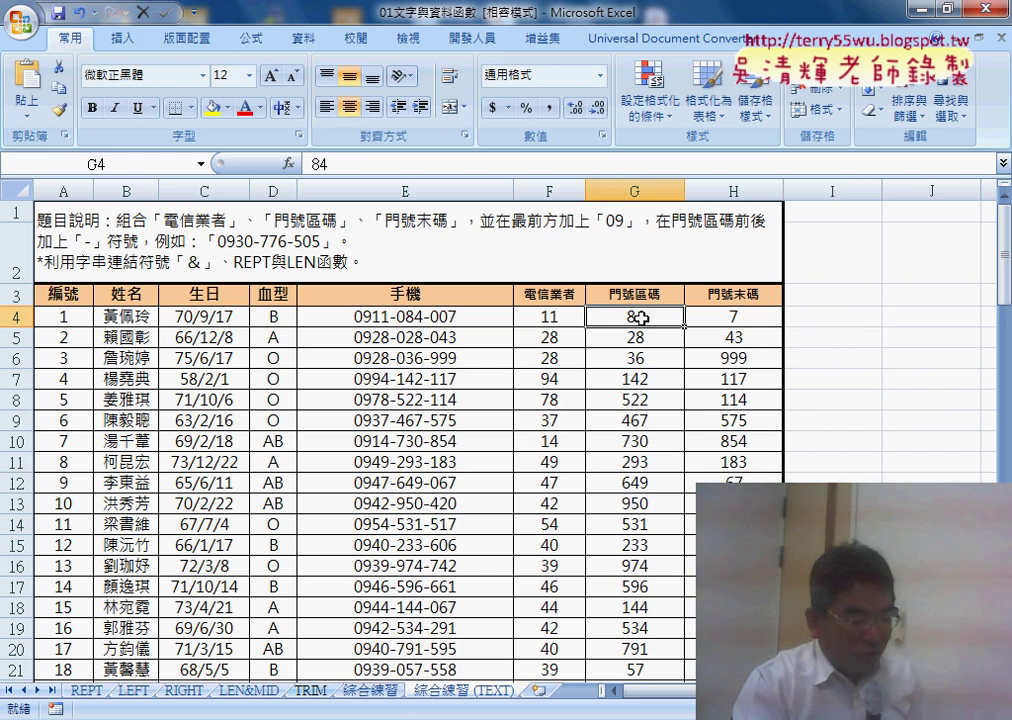
pyautogui.rightClick(639, 317)
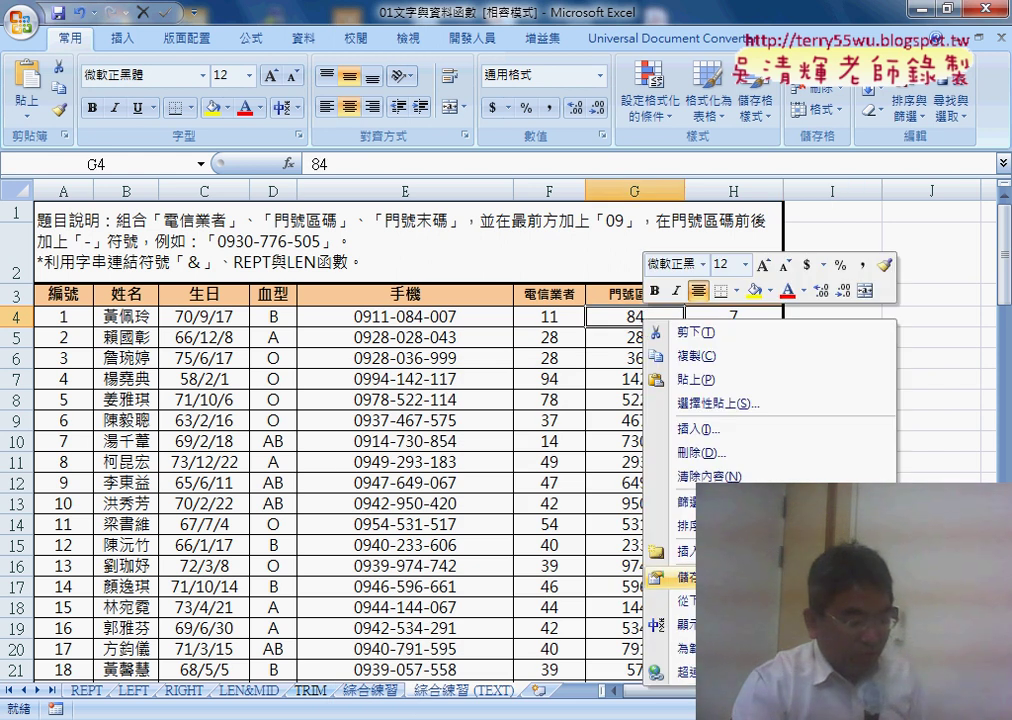
pyautogui.press('Escape')
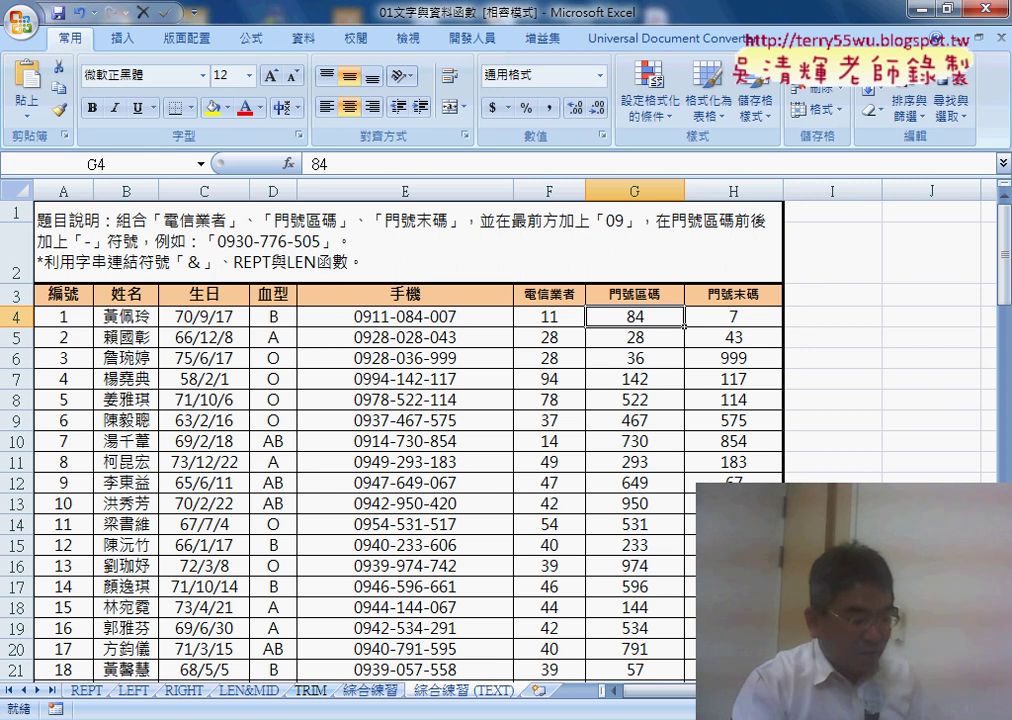
pyautogui.hotkey('ctrl', '1')
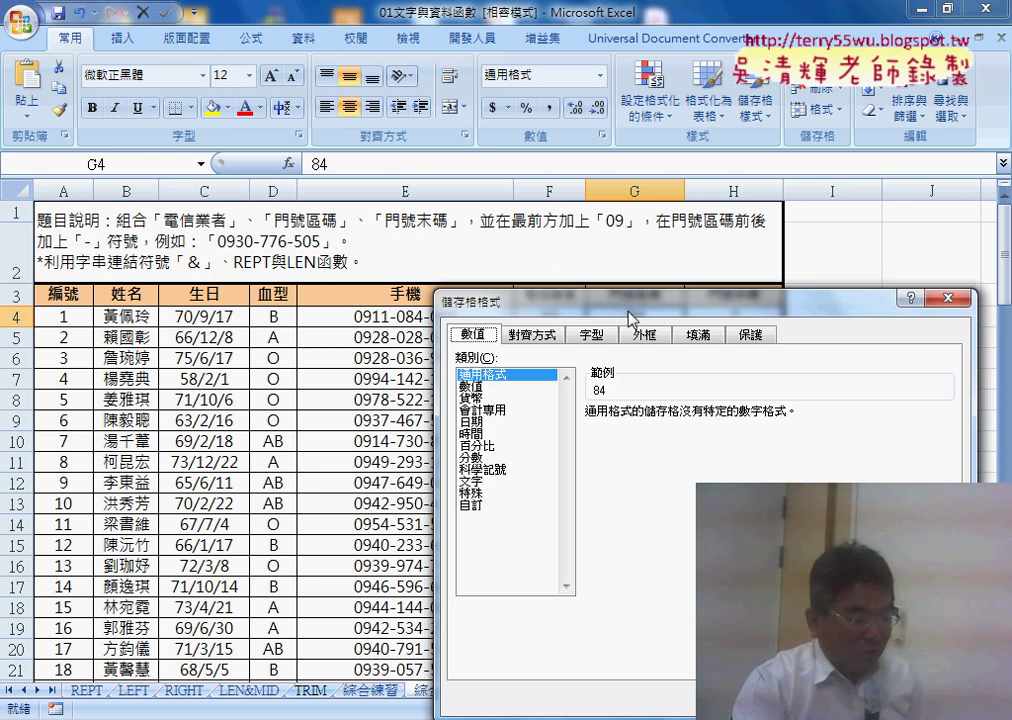
pyautogui.moveTo(630, 318); pyautogui.dragTo(437, 308)
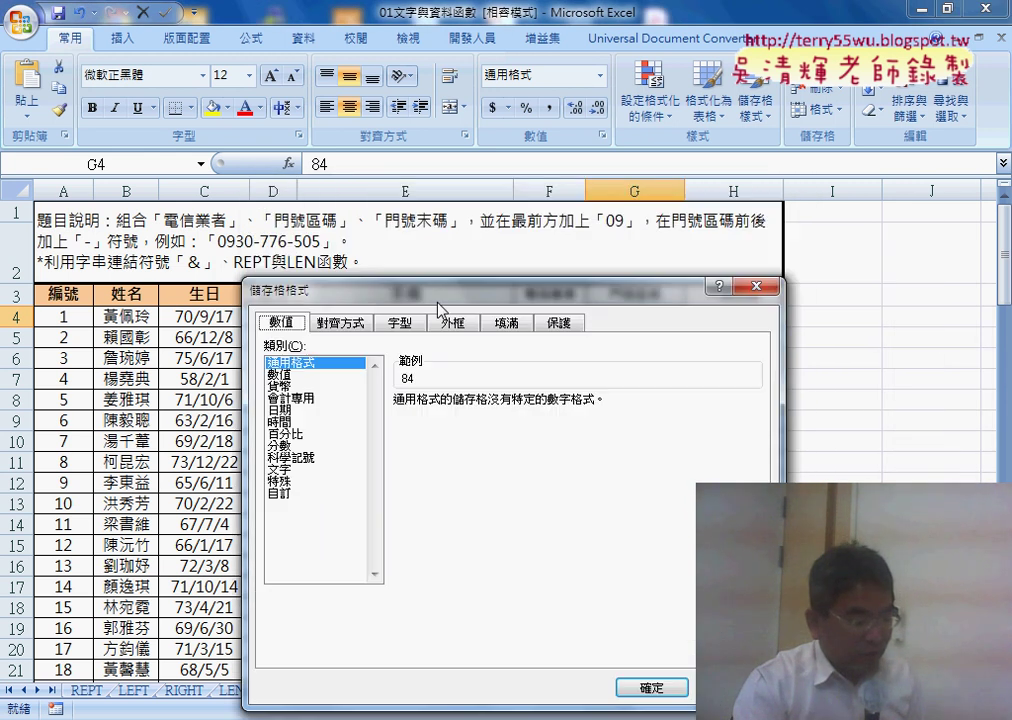
pyautogui.moveTo(437, 308); pyautogui.dragTo(465, 364)
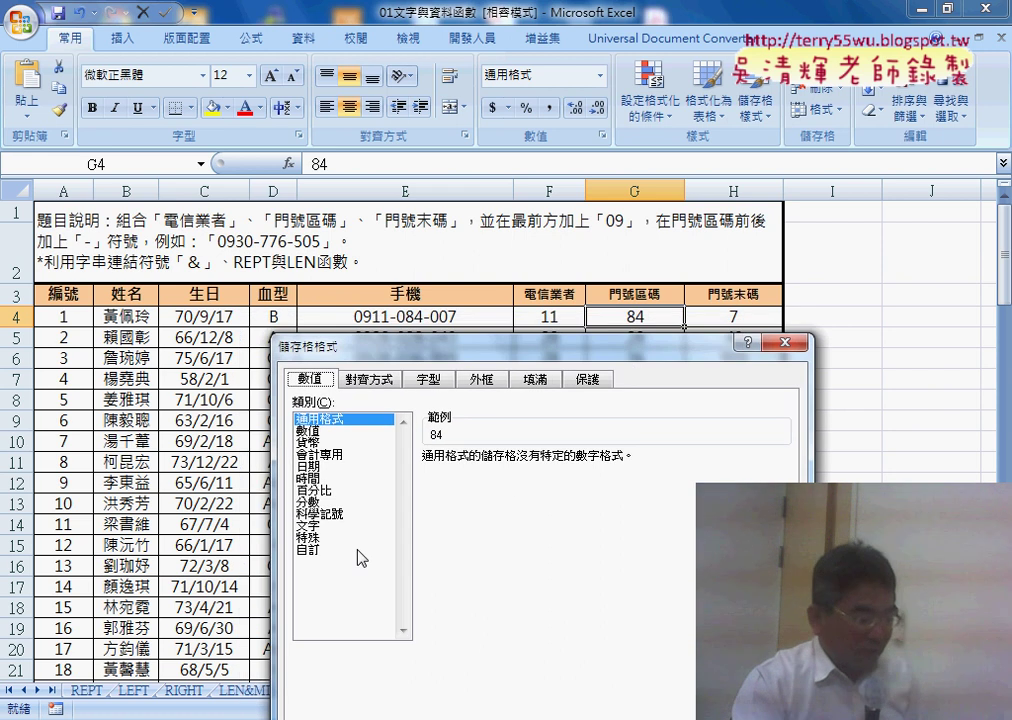
# - Apply the custom number format 000 so G4 displays 084
pyautogui.click(328, 550)
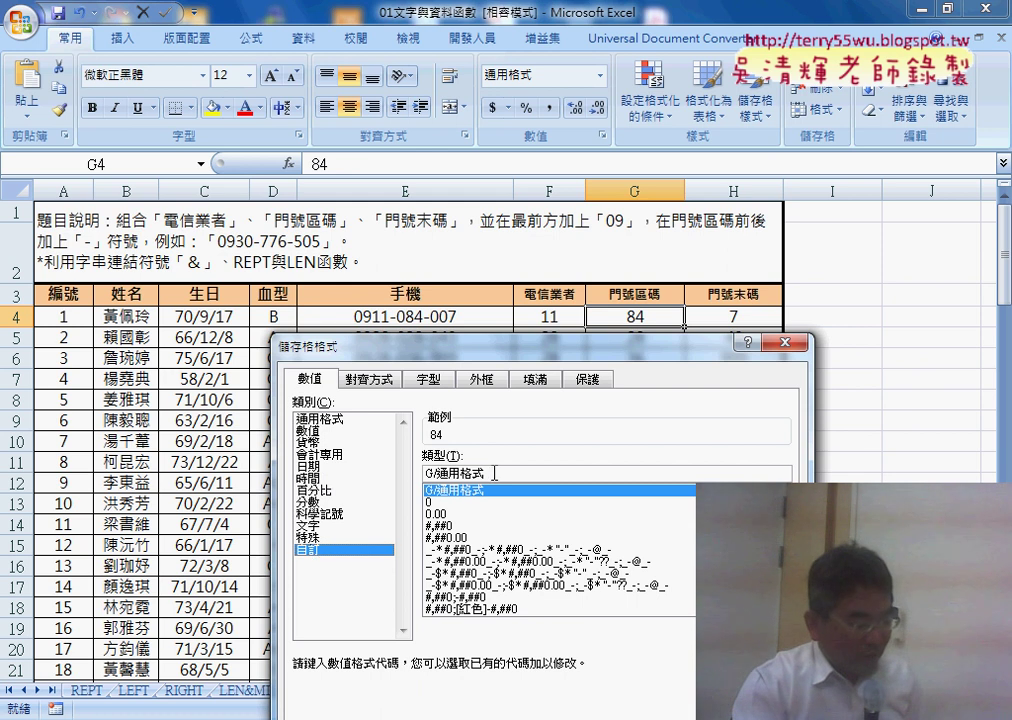
pyautogui.press('BackSpace')
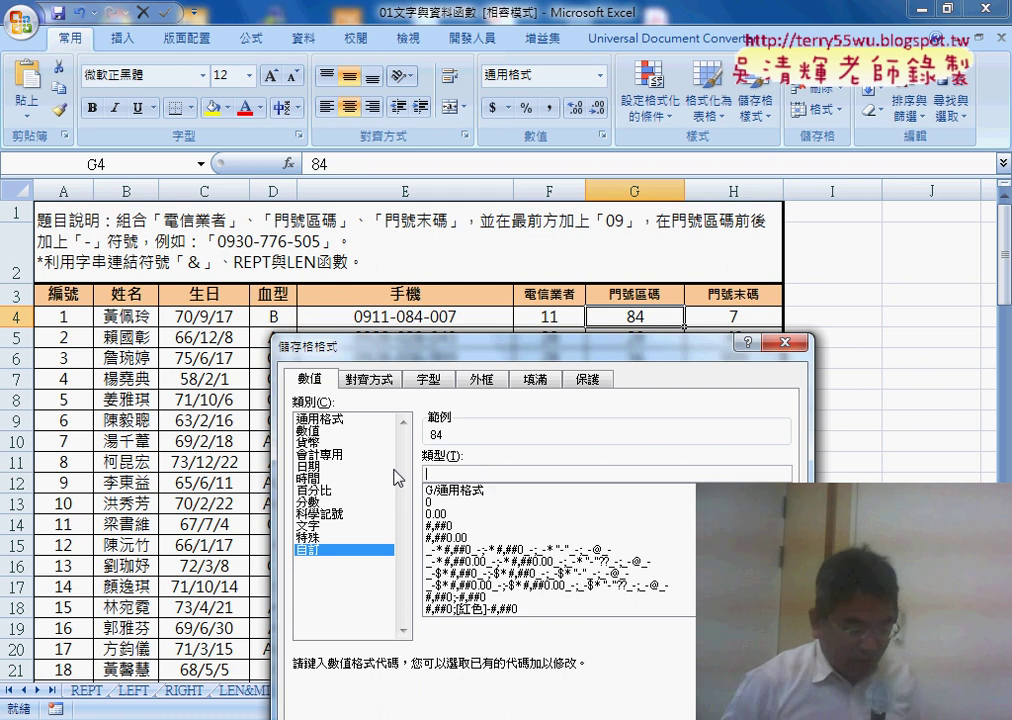
pyautogui.write('000')
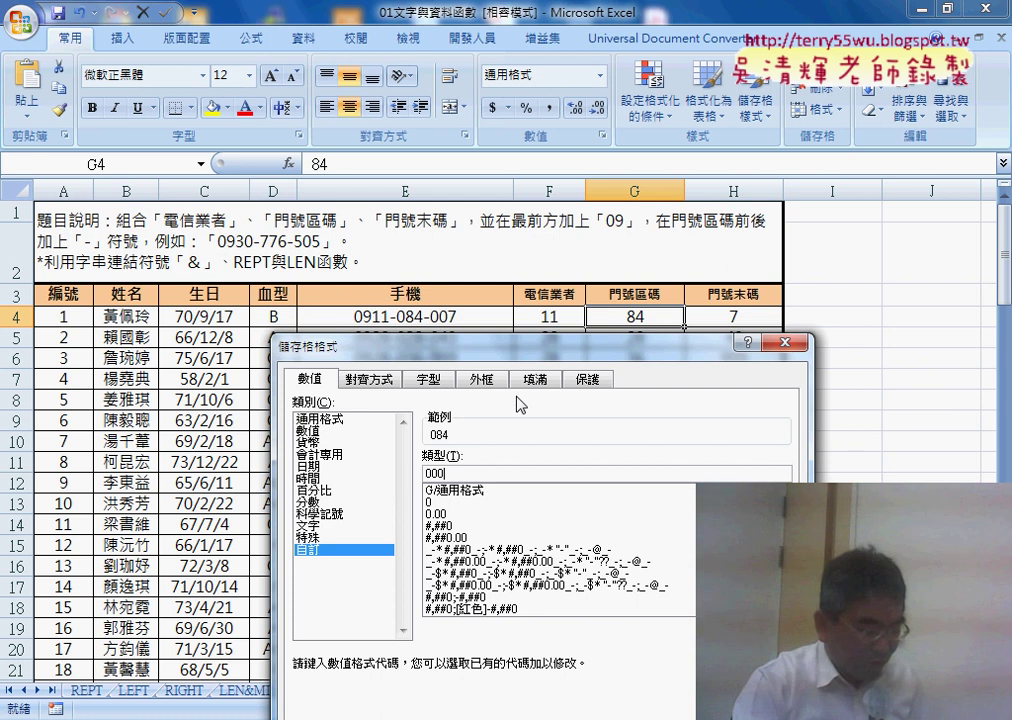
pyautogui.moveTo(507, 357); pyautogui.dragTo(307, 256)
pyautogui.click(478, 635)
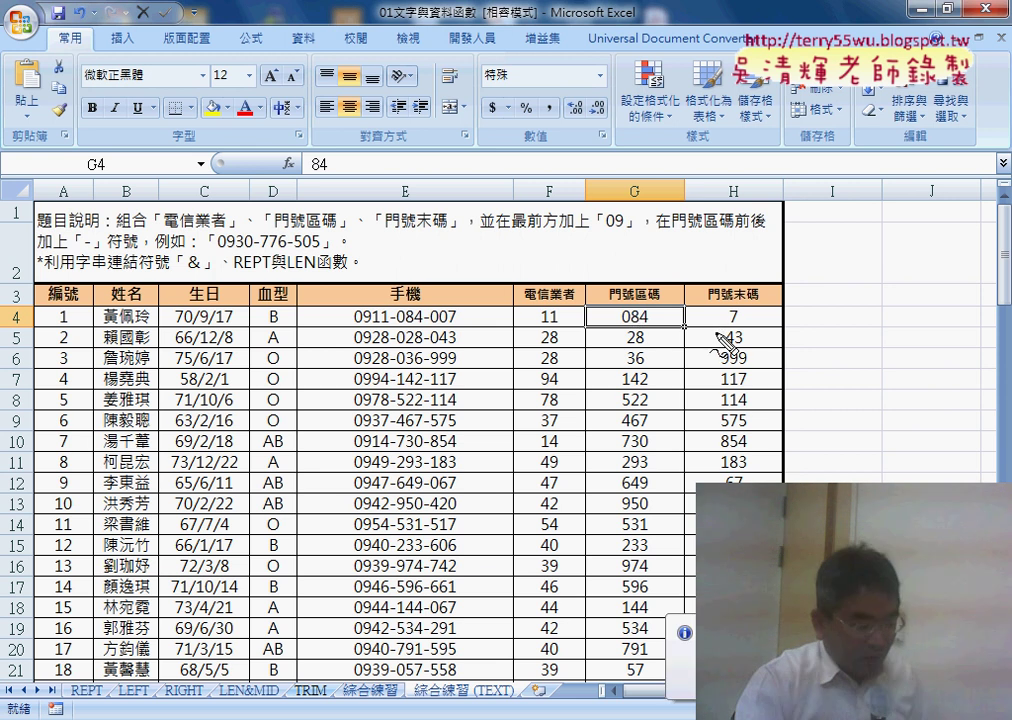
# - Annotate the displayed 084 in G4 and its stored value 84
pyautogui.moveTo(644, 332); pyautogui.dragTo(662, 300)
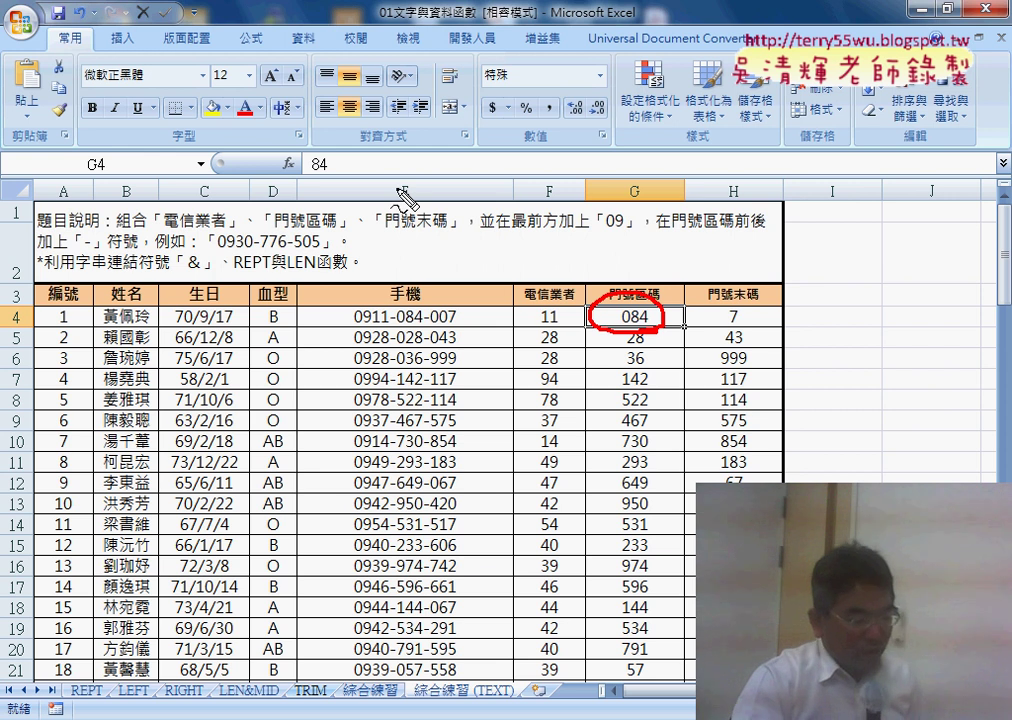
pyautogui.moveTo(555, 236); pyautogui.dragTo(607, 283)
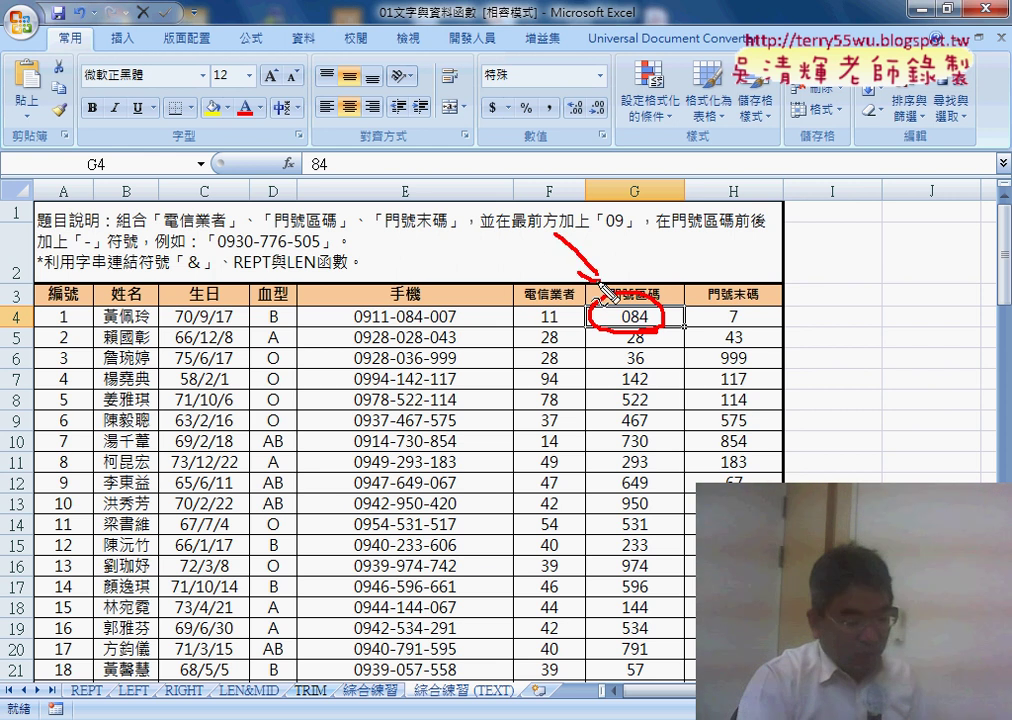
pyautogui.moveTo(305, 146); pyautogui.dragTo(292, 150)
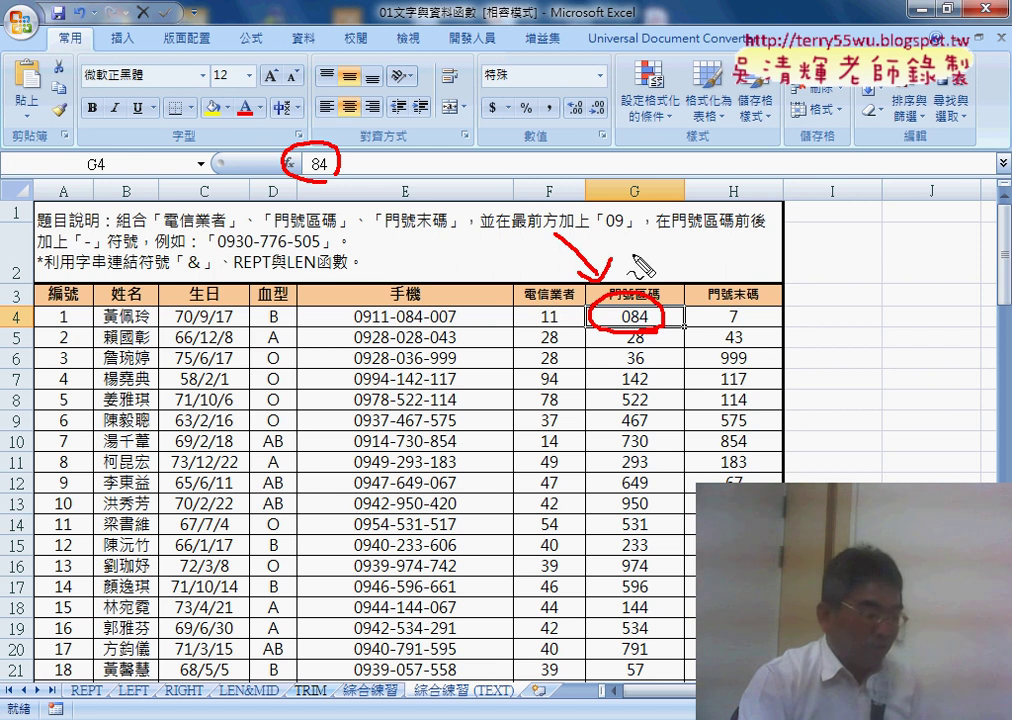
# - Write a 'Text' note above the area-code header, then clear notes and revert G4 to 84
pyautogui.moveTo(637, 229)
pyautogui.mouseDown()
pyautogui.moveTo(680, 226)
pyautogui.moveTo(660, 258)
pyautogui.moveTo(718, 258)
pyautogui.moveTo(702, 258)
pyautogui.mouseUp()
pyautogui.moveTo(724, 228)
pyautogui.mouseDown()
pyautogui.moveTo(728, 258)
pyautogui.moveTo(736, 236)
pyautogui.moveTo(655, 270)
pyautogui.mouseUp()
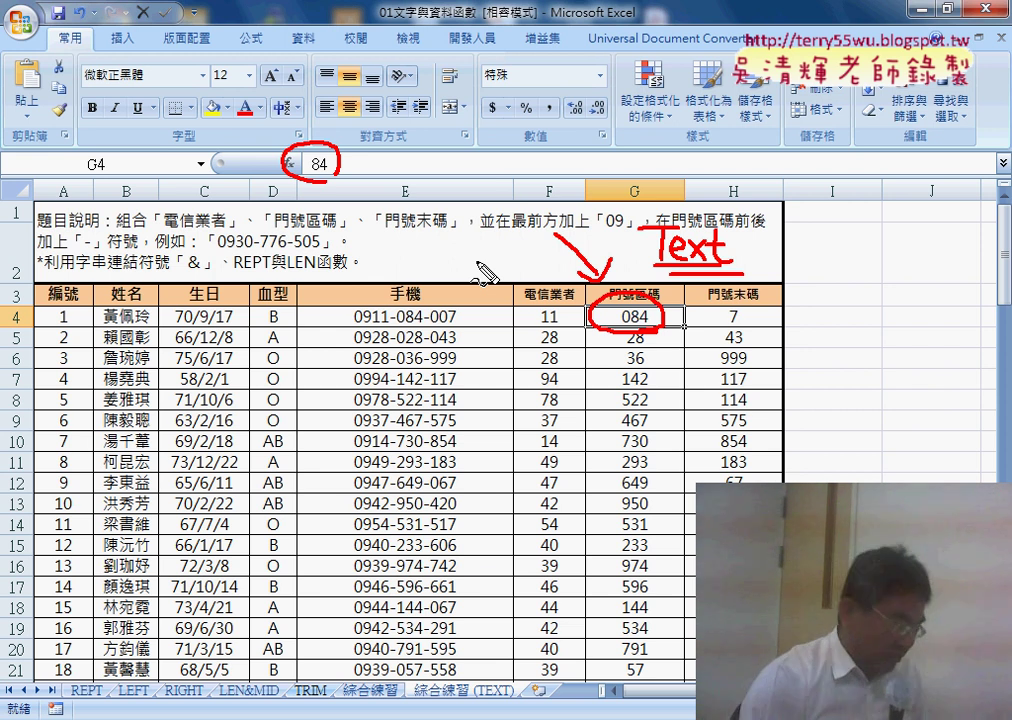
pyautogui.press('Escape')
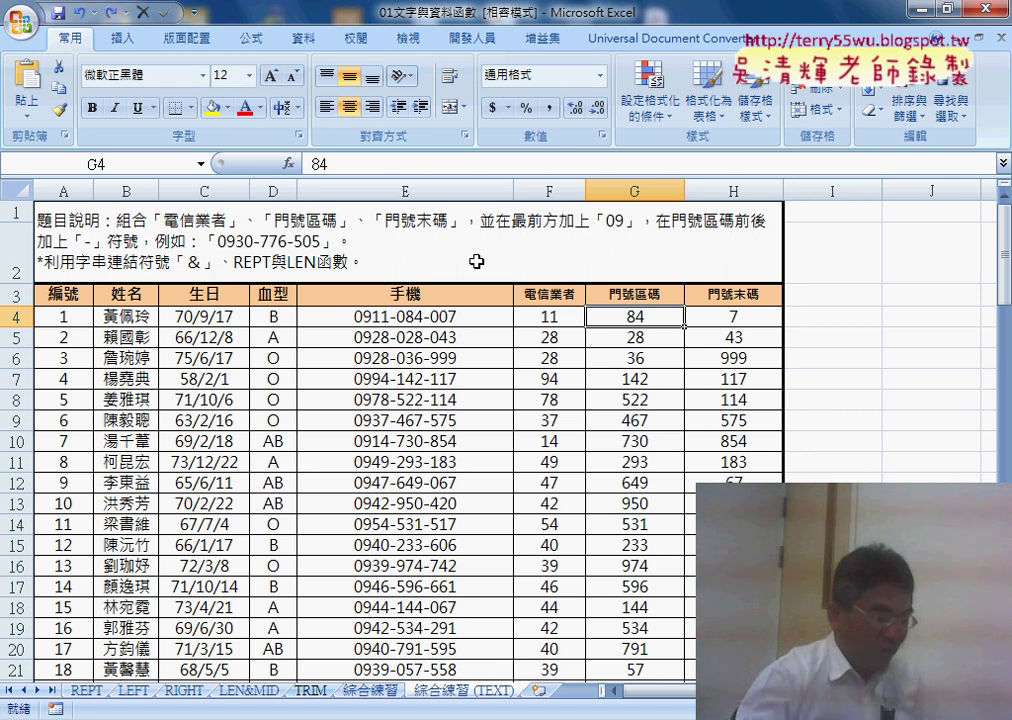
# - Narrow column I and insert the TEXT function into cell J4
pyautogui.moveTo(882, 190); pyautogui.dragTo(810, 190)
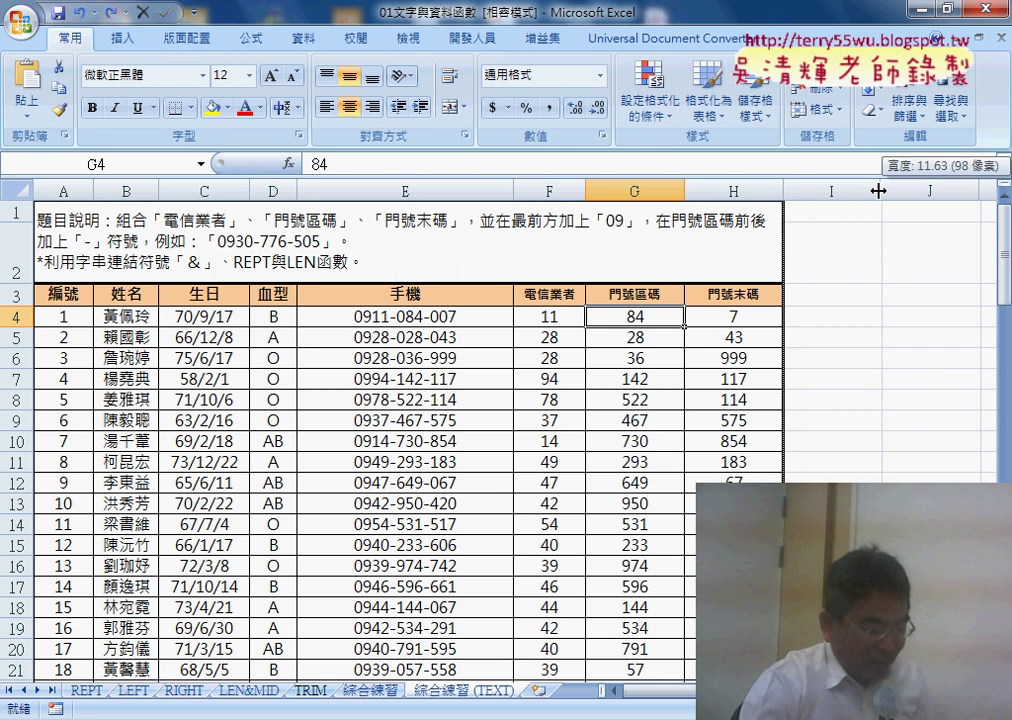
pyautogui.click(846, 318)
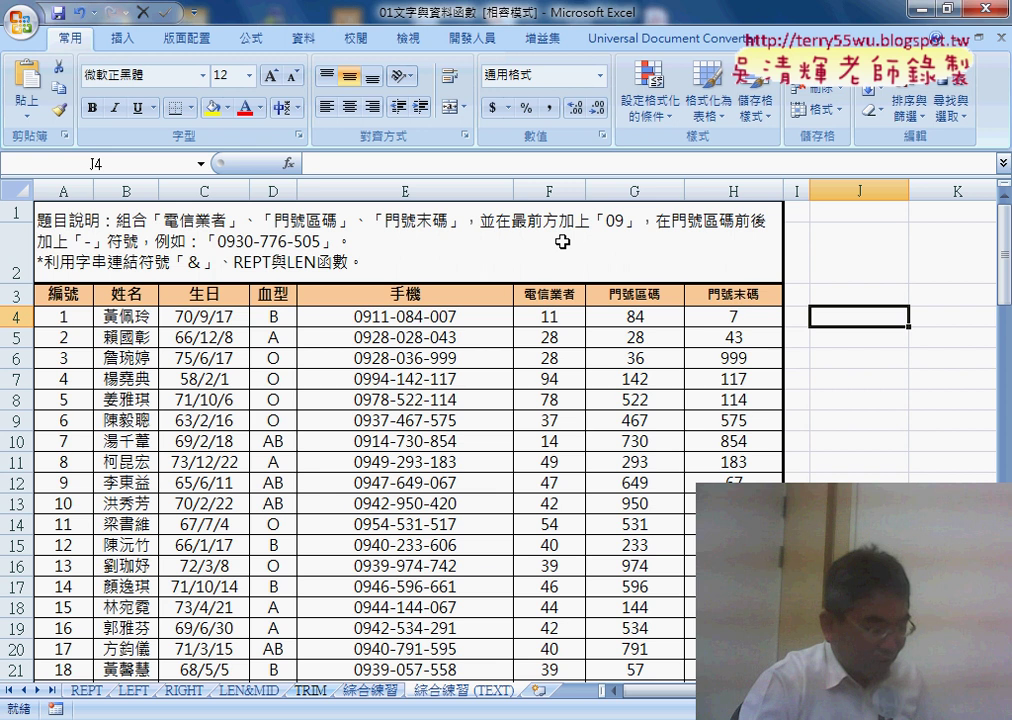
pyautogui.click(289, 163)
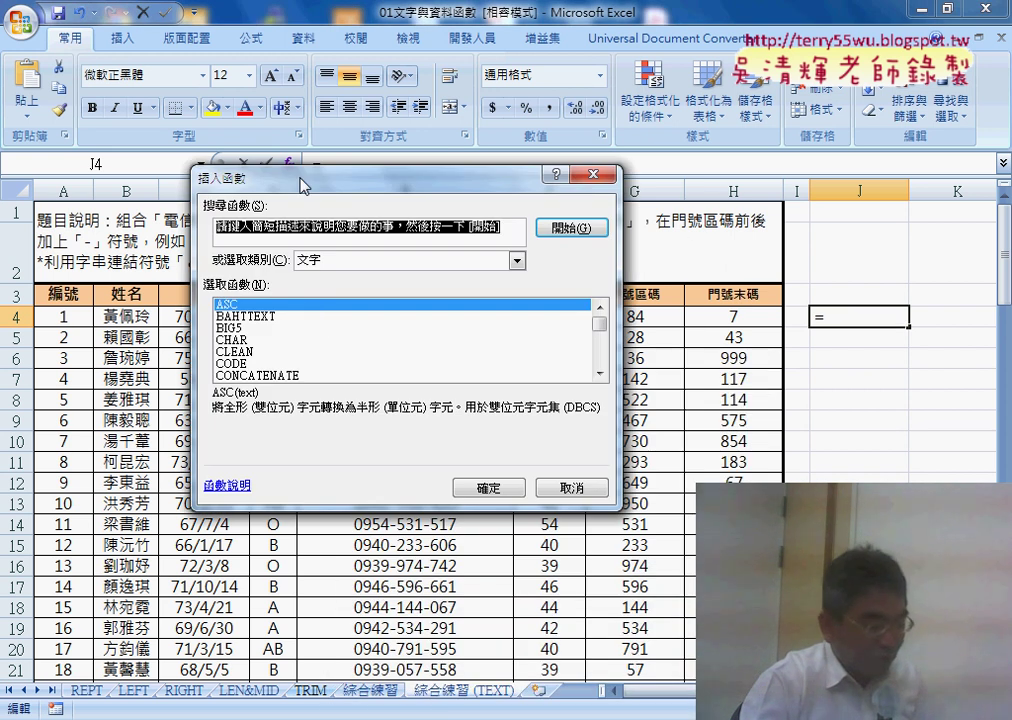
pyautogui.moveTo(600, 323); pyautogui.dragTo(600, 343)
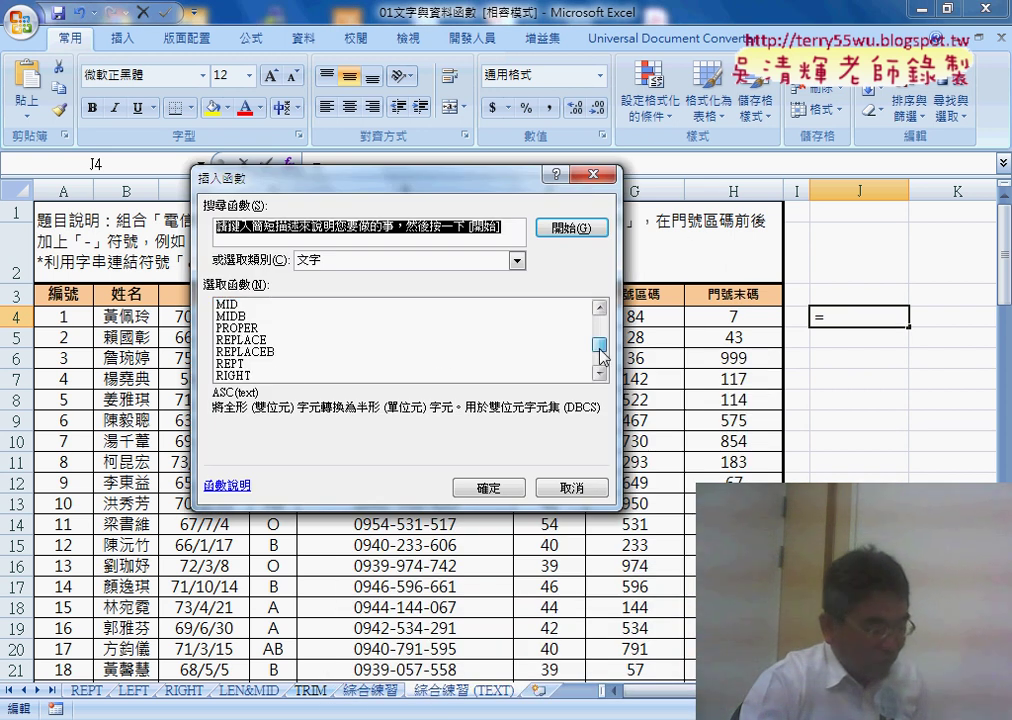
pyautogui.click(600, 373)
pyautogui.click(600, 373)
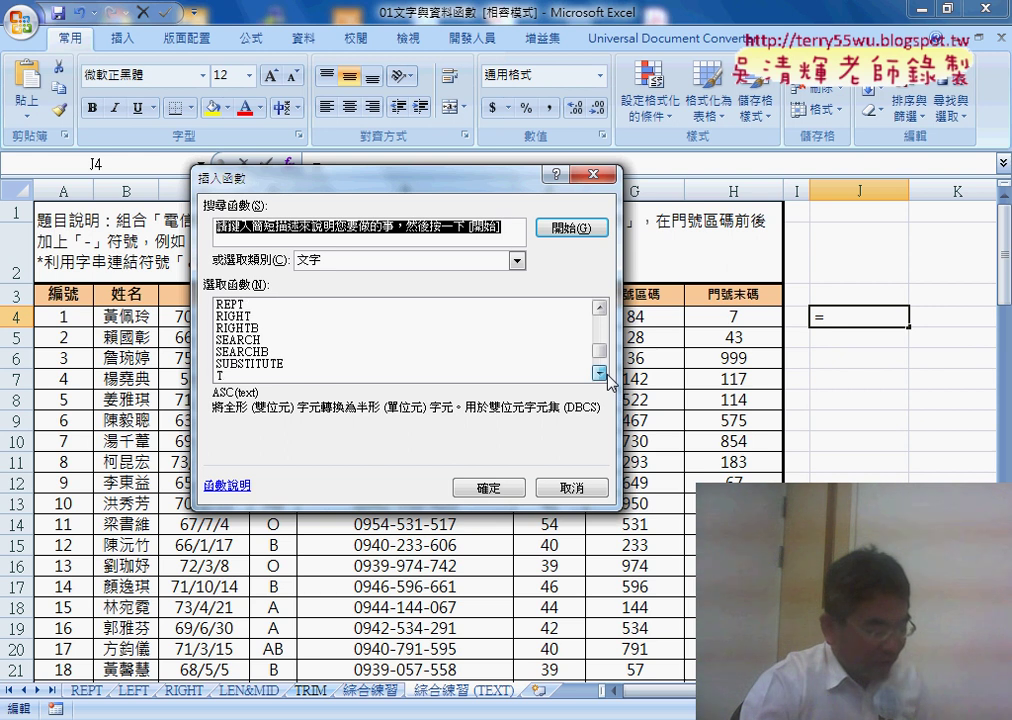
pyautogui.click(600, 373)
pyautogui.click(289, 376)
pyautogui.click(510, 488)
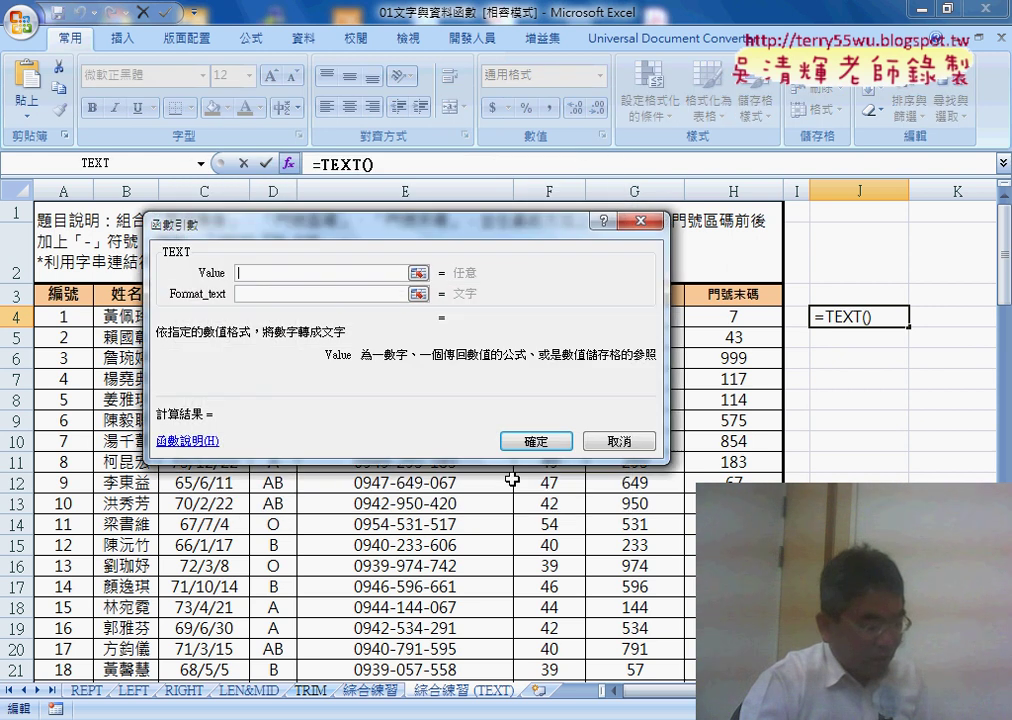
pyautogui.moveTo(462, 253); pyautogui.dragTo(469, 412)
# - Set TEXT's Value to G4 and Format_text to "000", so J4 shows 084
pyautogui.click(634, 316)
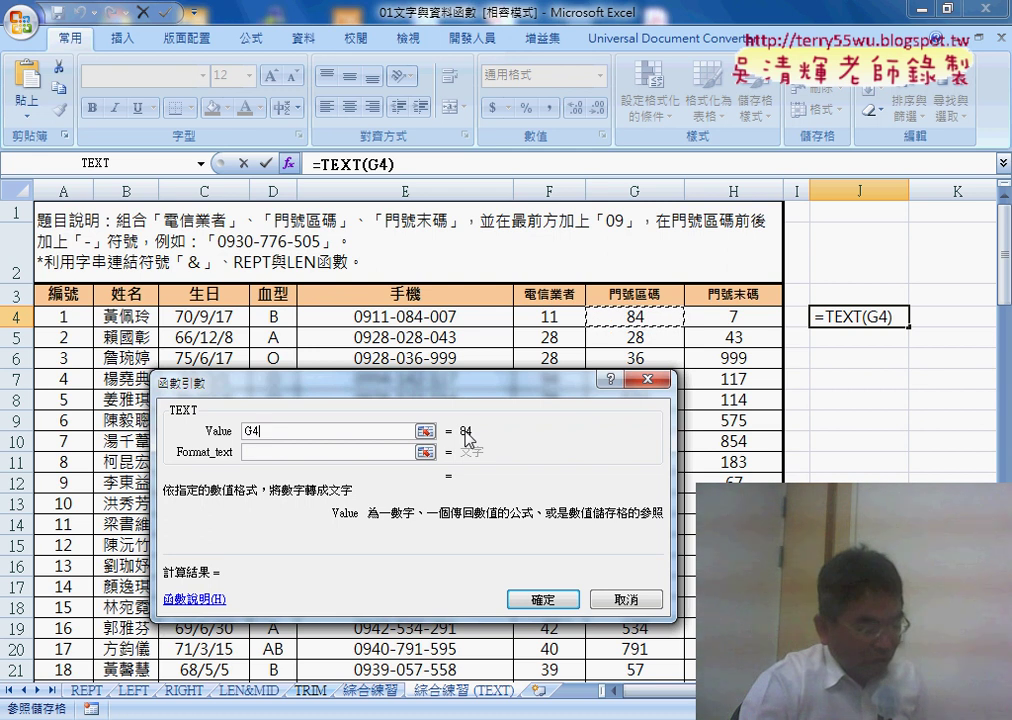
pyautogui.click(191, 458)
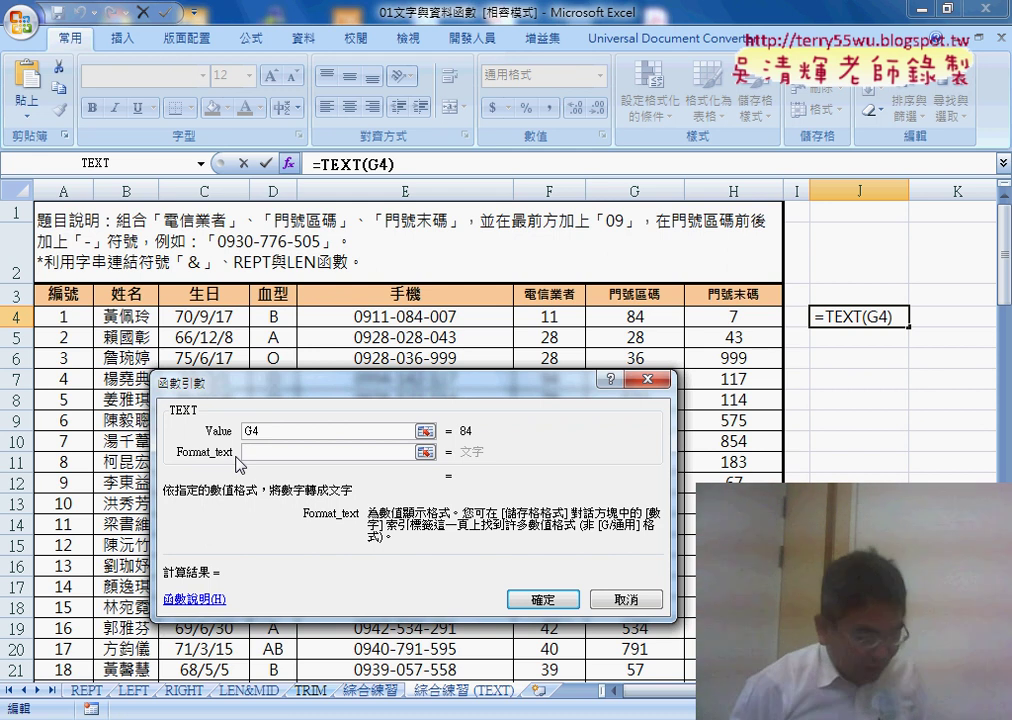
pyautogui.write('000')
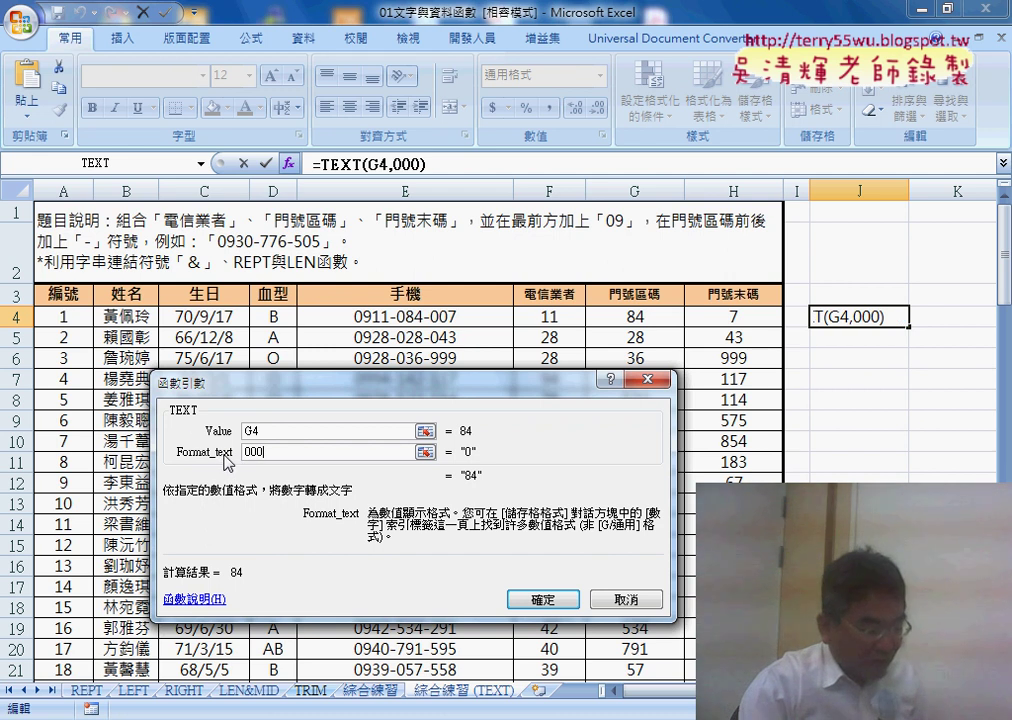
pyautogui.click(302, 432)
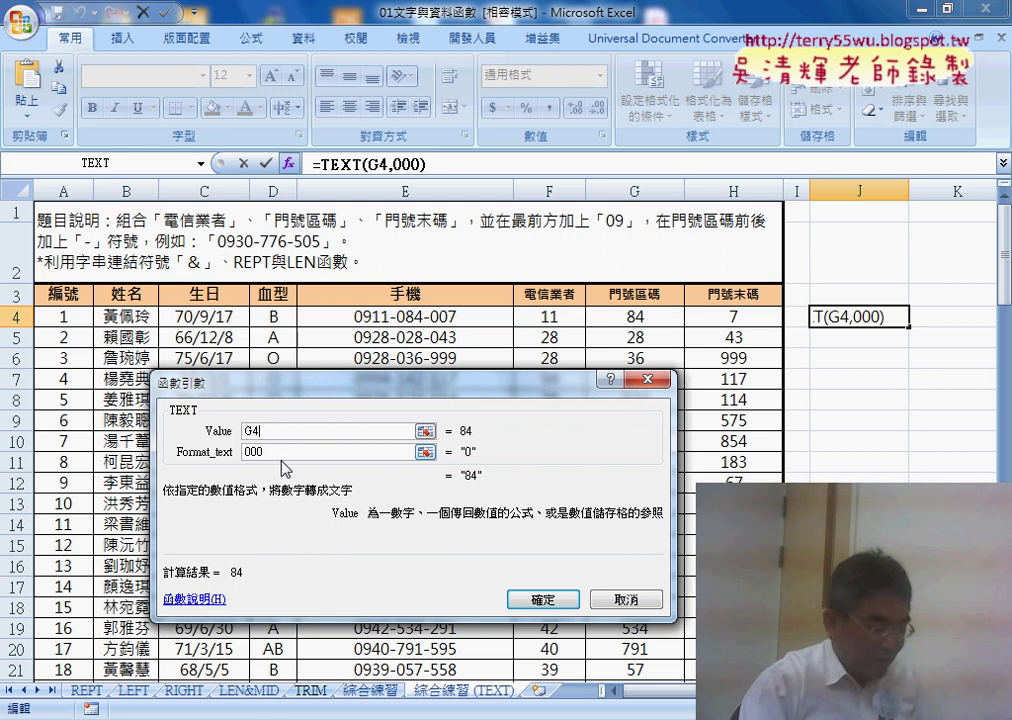
pyautogui.click(253, 452)
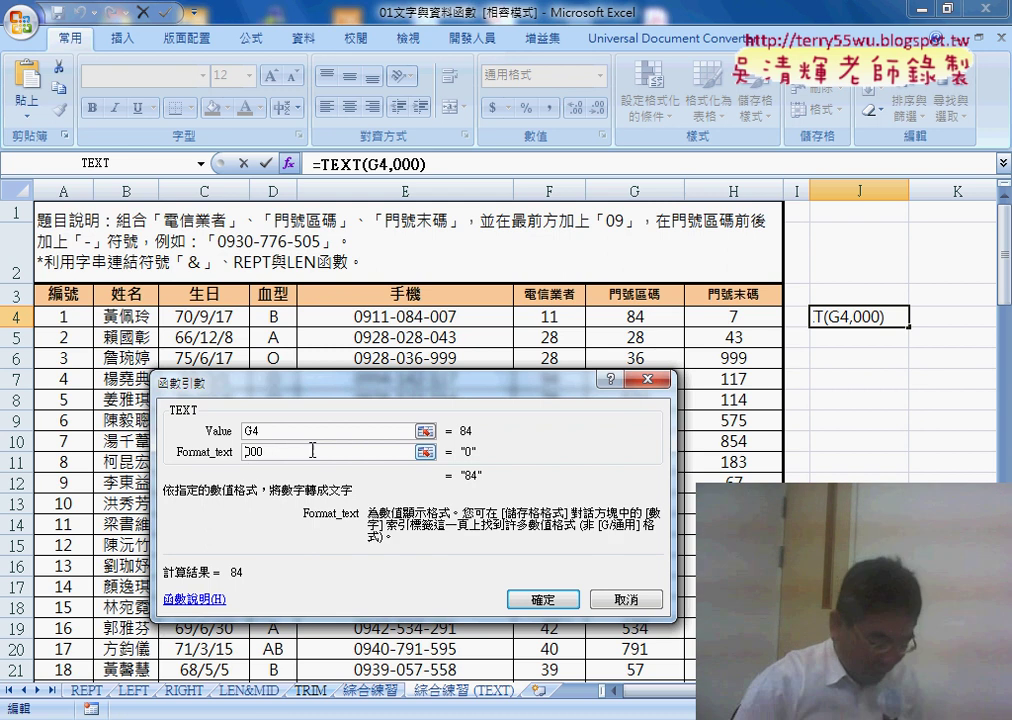
pyautogui.write('"')
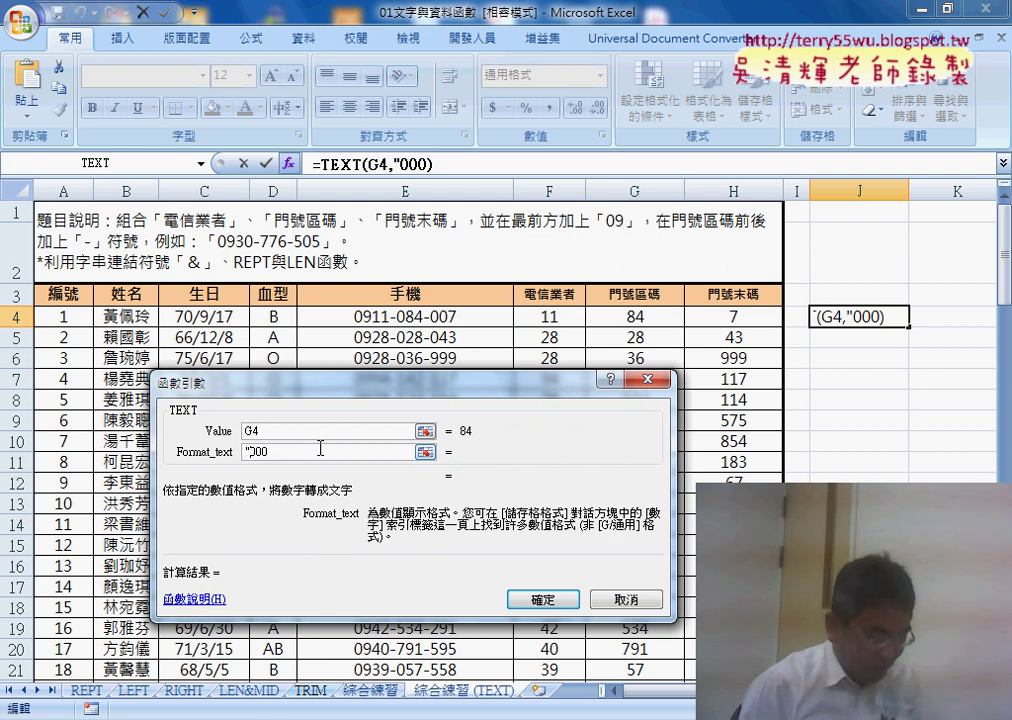
pyautogui.press('End')
pyautogui.write('"')
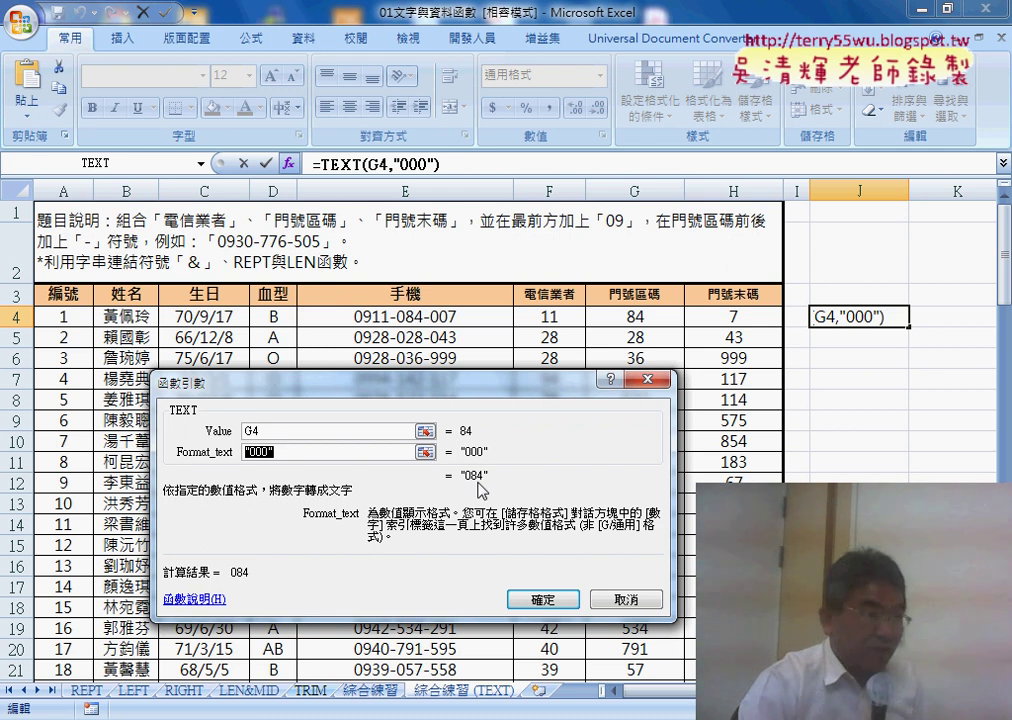
pyautogui.click(549, 599)
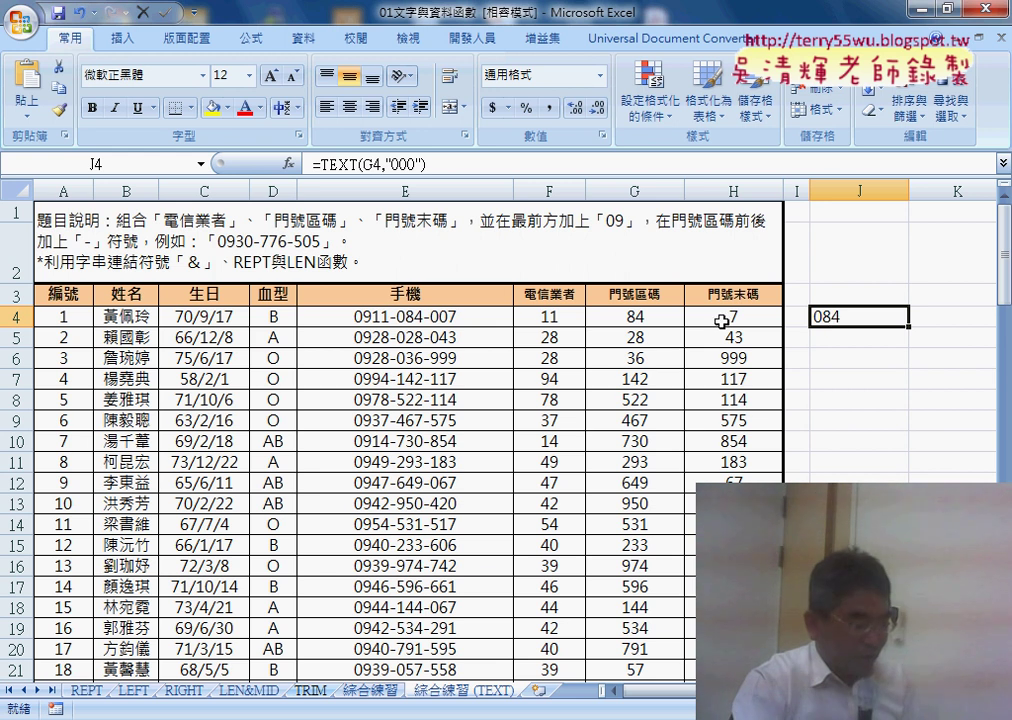
# - Delete the REPT portion after the first dash from E4's phone-number formula
pyautogui.click(472, 318)
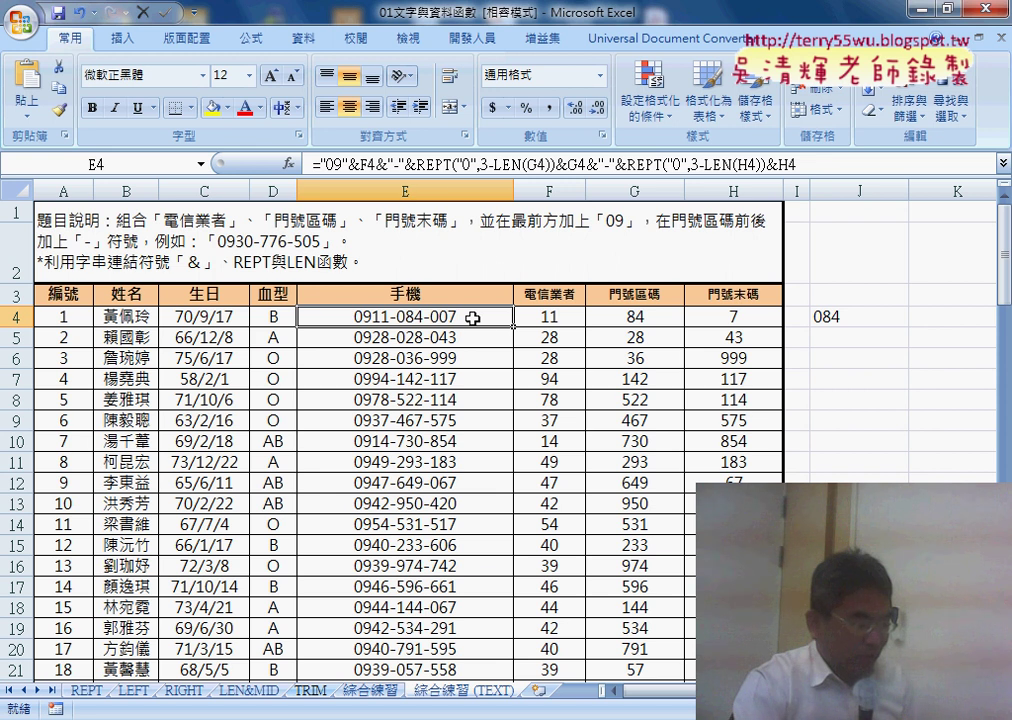
pyautogui.click(418, 163)
pyautogui.moveTo(418, 163); pyautogui.dragTo(667, 163)
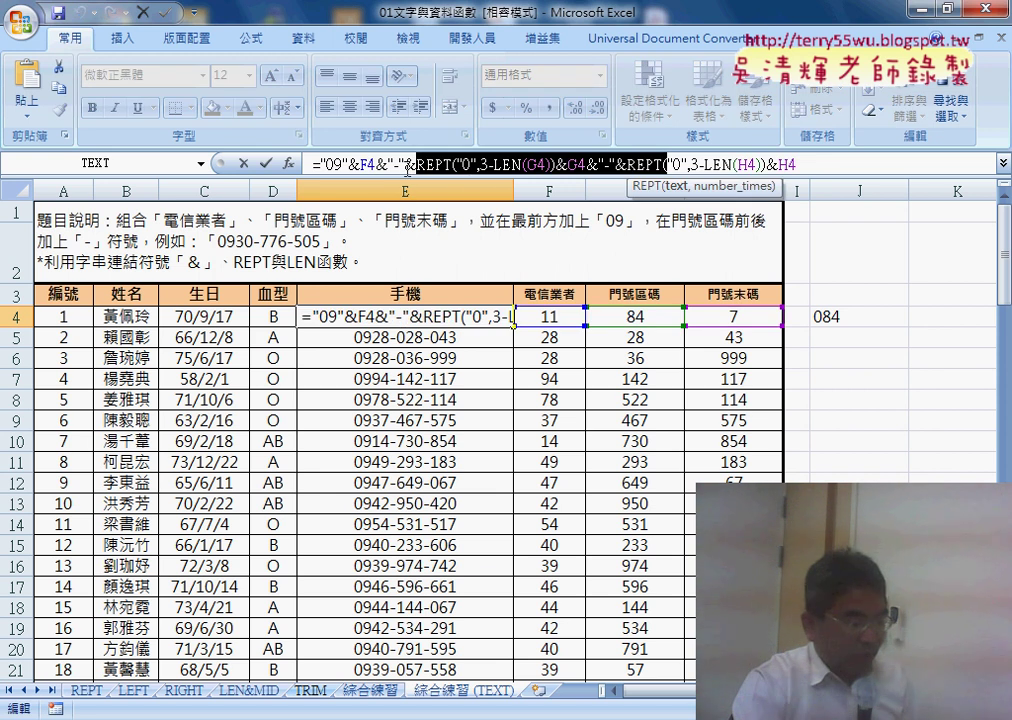
pyautogui.moveTo(407, 163); pyautogui.dragTo(890, 166)
pyautogui.press('Delete')
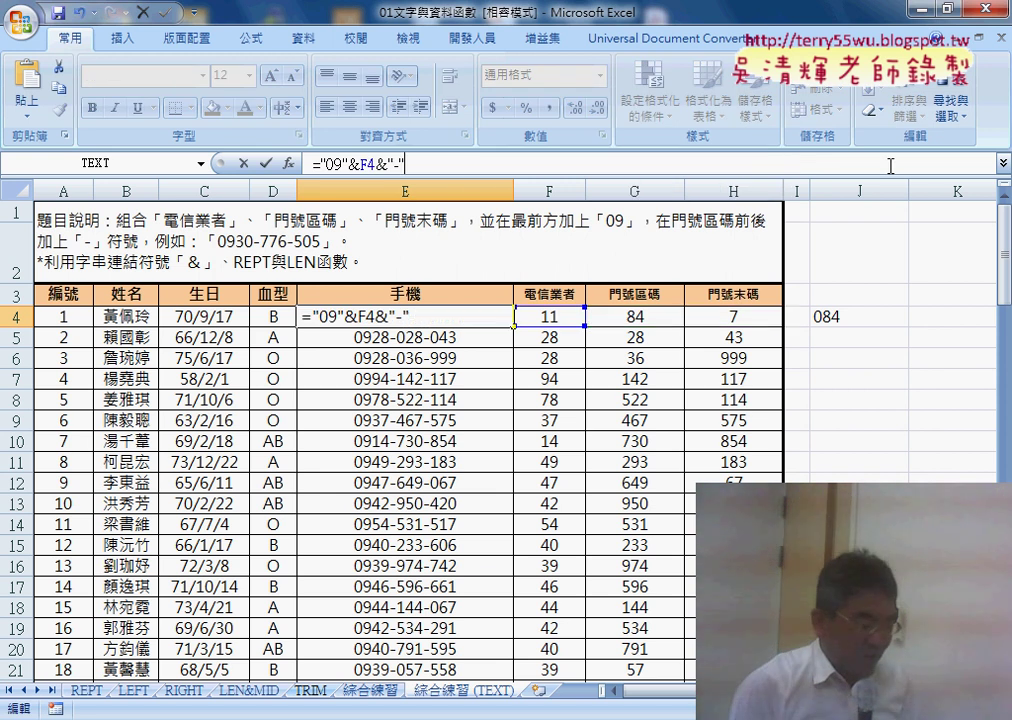
pyautogui.press('Return')
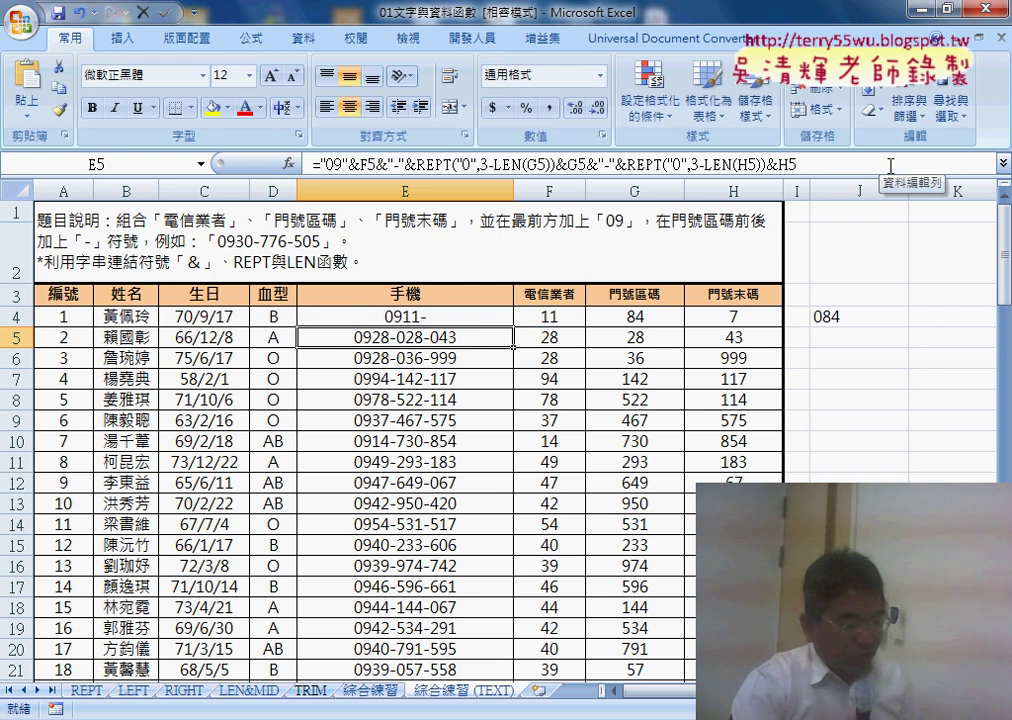
# - Append &TEXT(G4,"000") to E4's formula to pad the area code
pyautogui.click(436, 318)
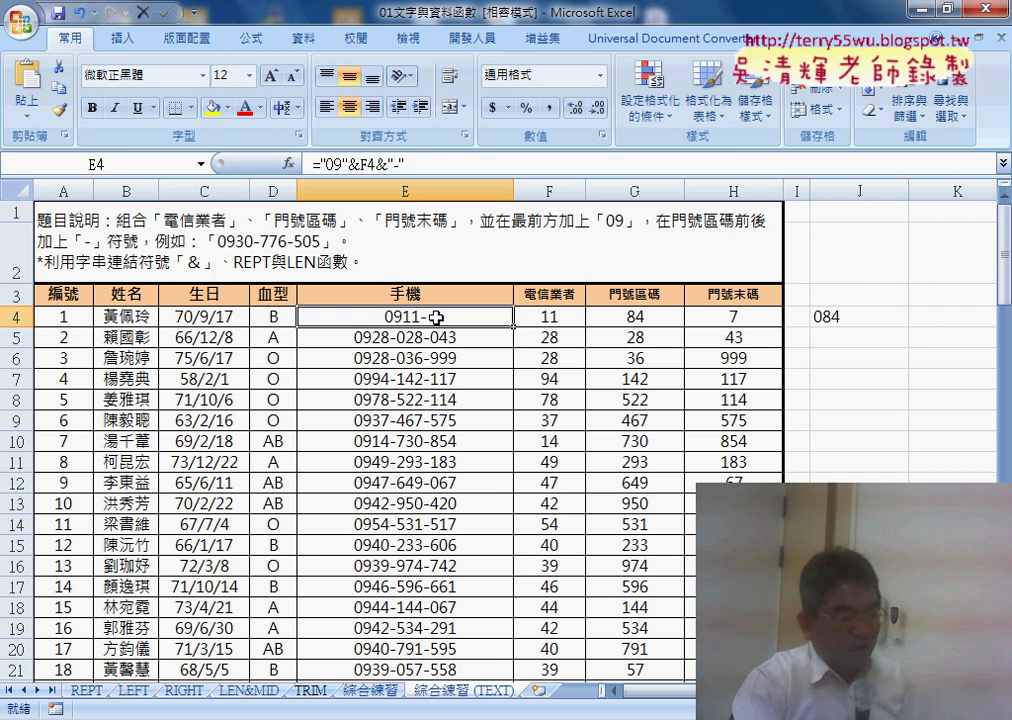
pyautogui.click(434, 163)
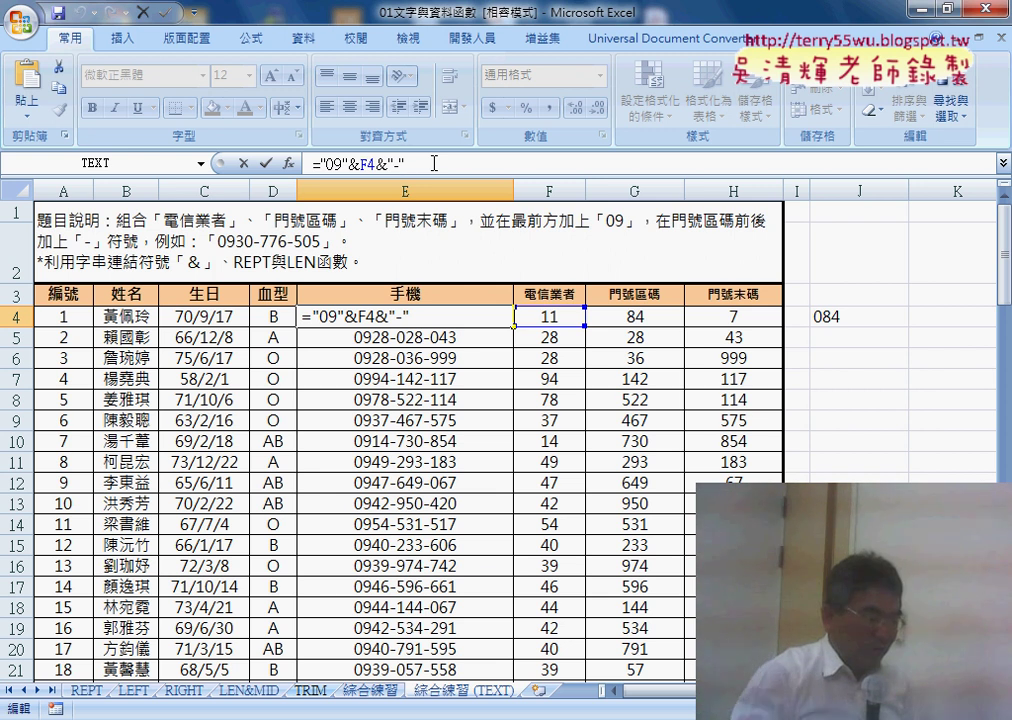
pyautogui.write('&')
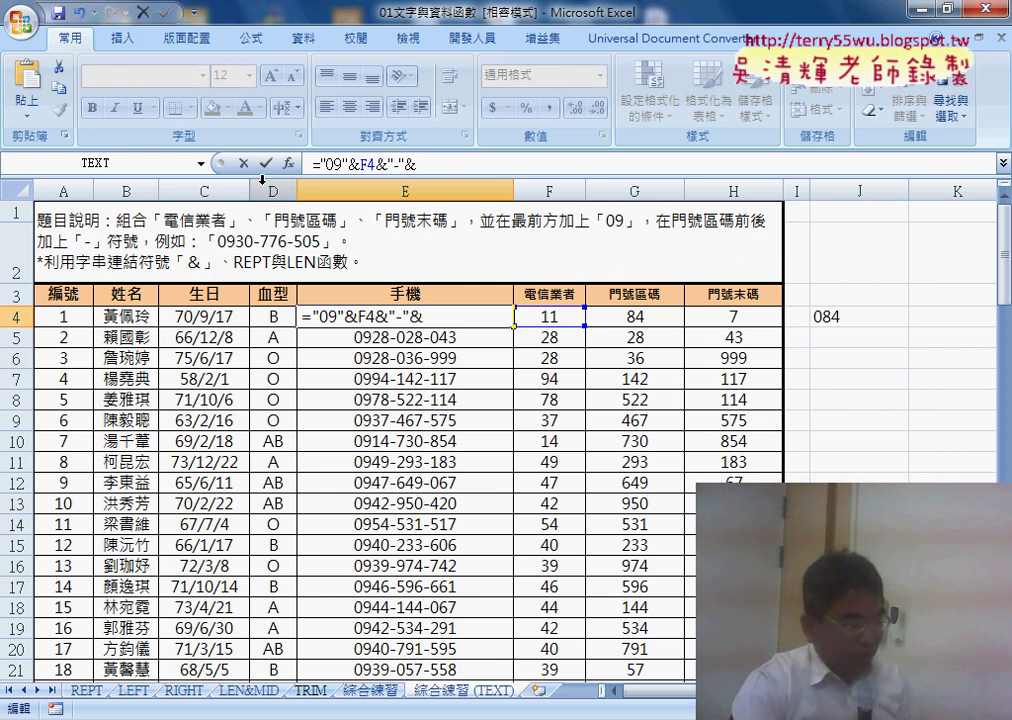
pyautogui.click(201, 163)
pyautogui.click(125, 185)
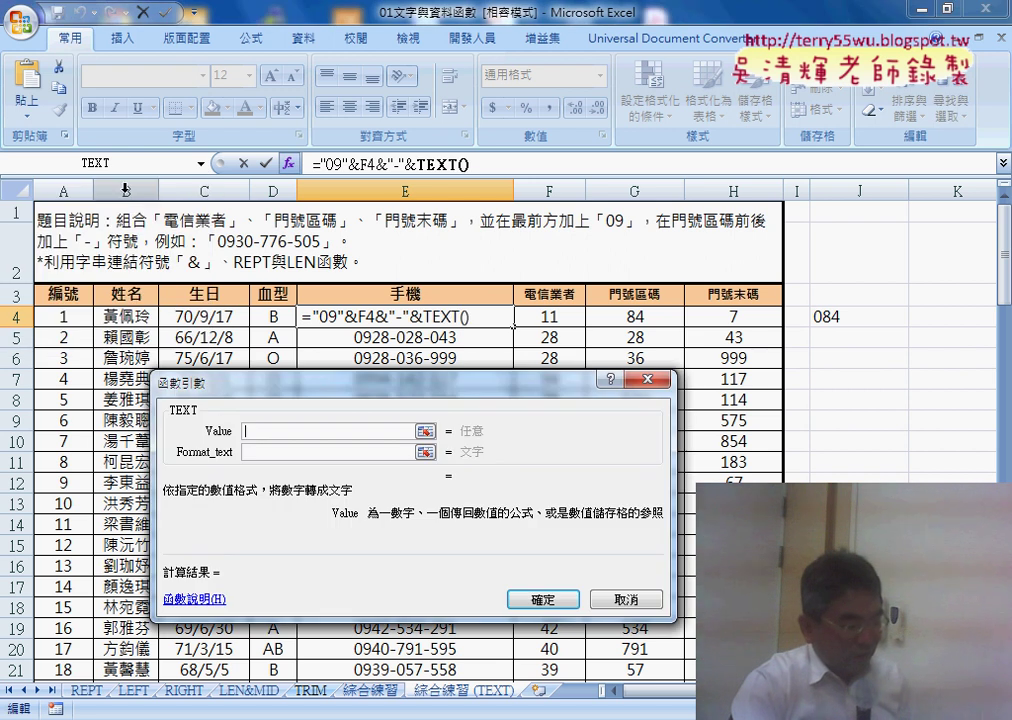
pyautogui.click(625, 322)
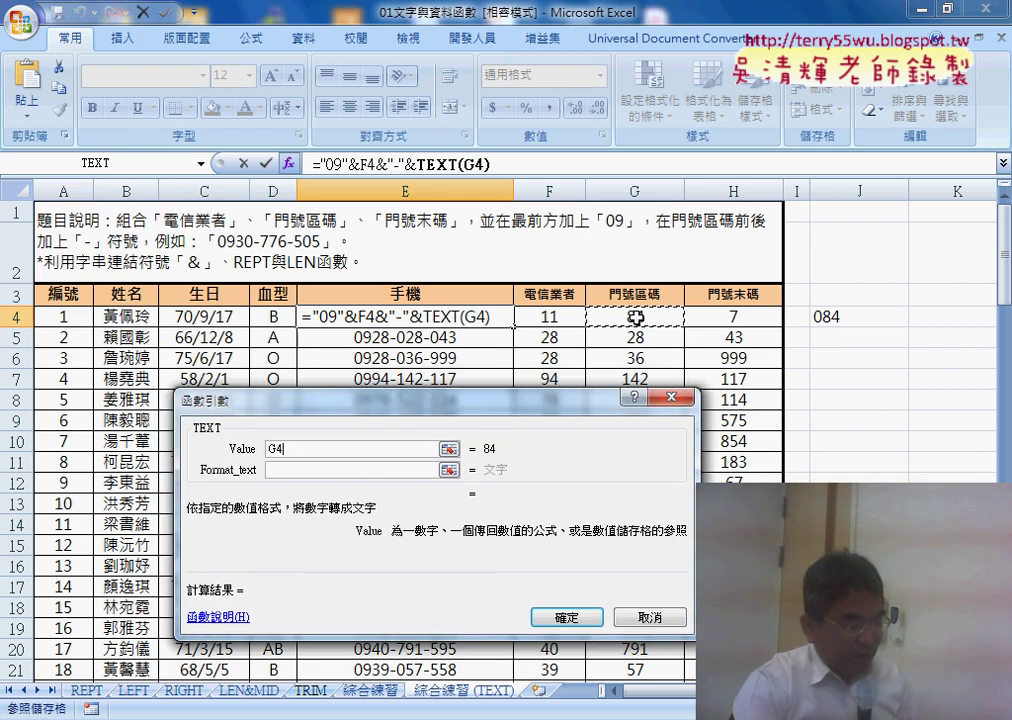
pyautogui.click(341, 470)
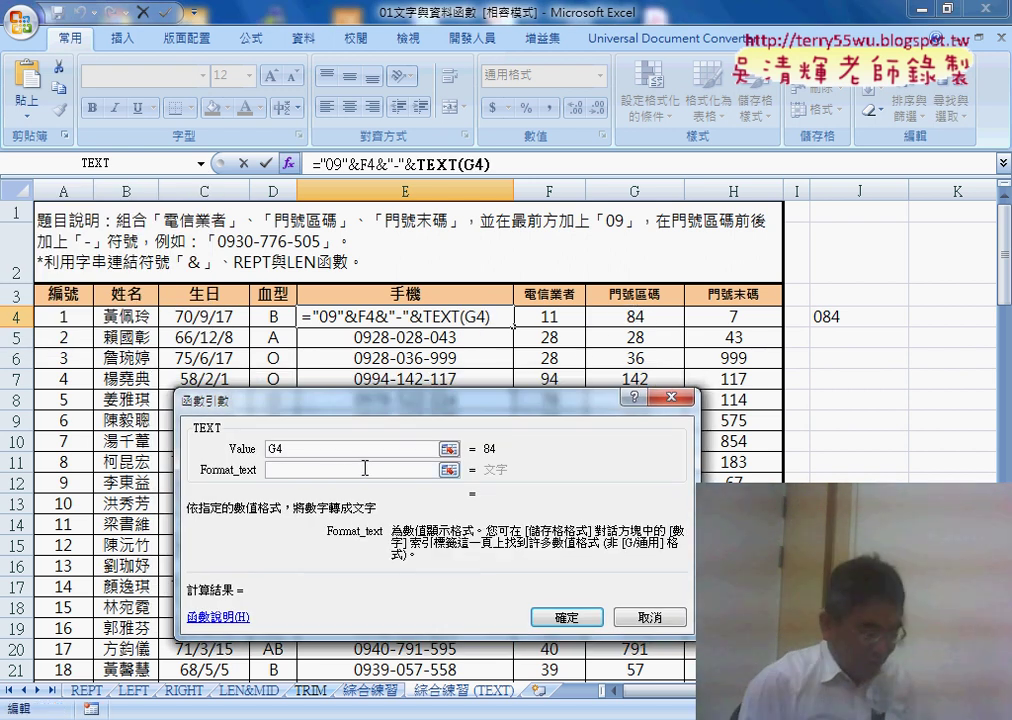
pyautogui.write('"00')
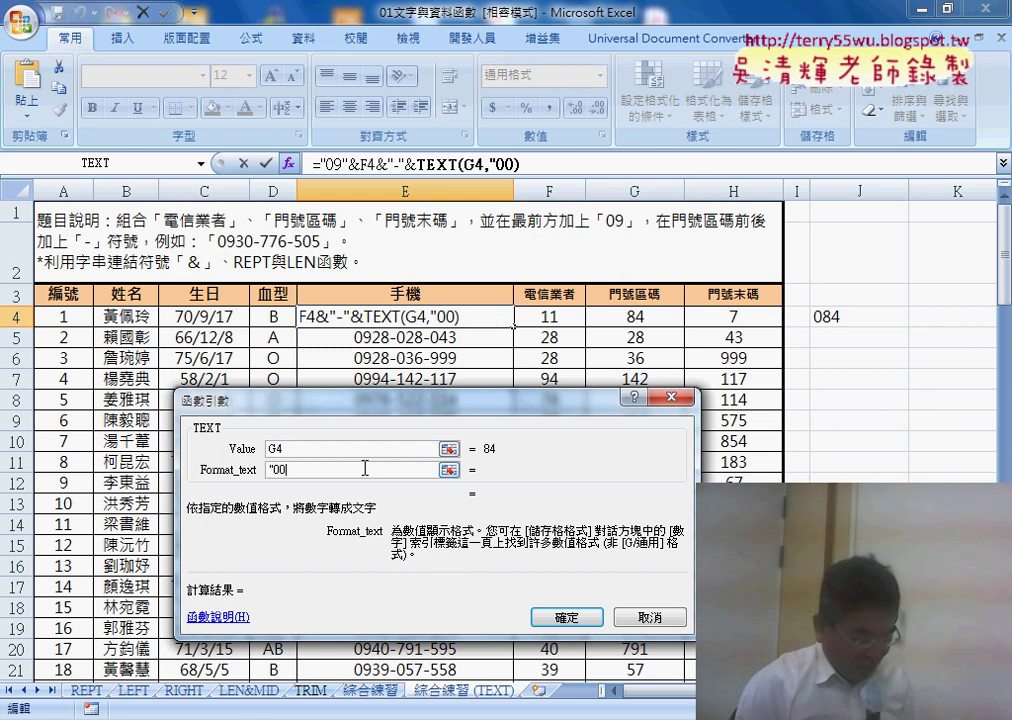
pyautogui.write('0"')
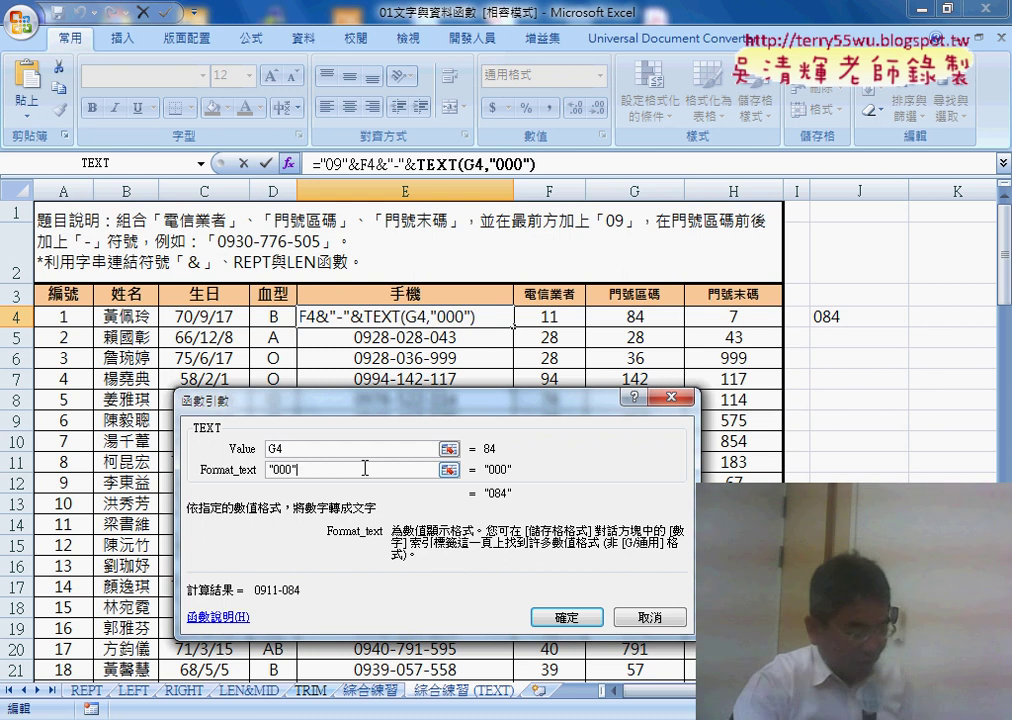
pyautogui.click(540, 620)
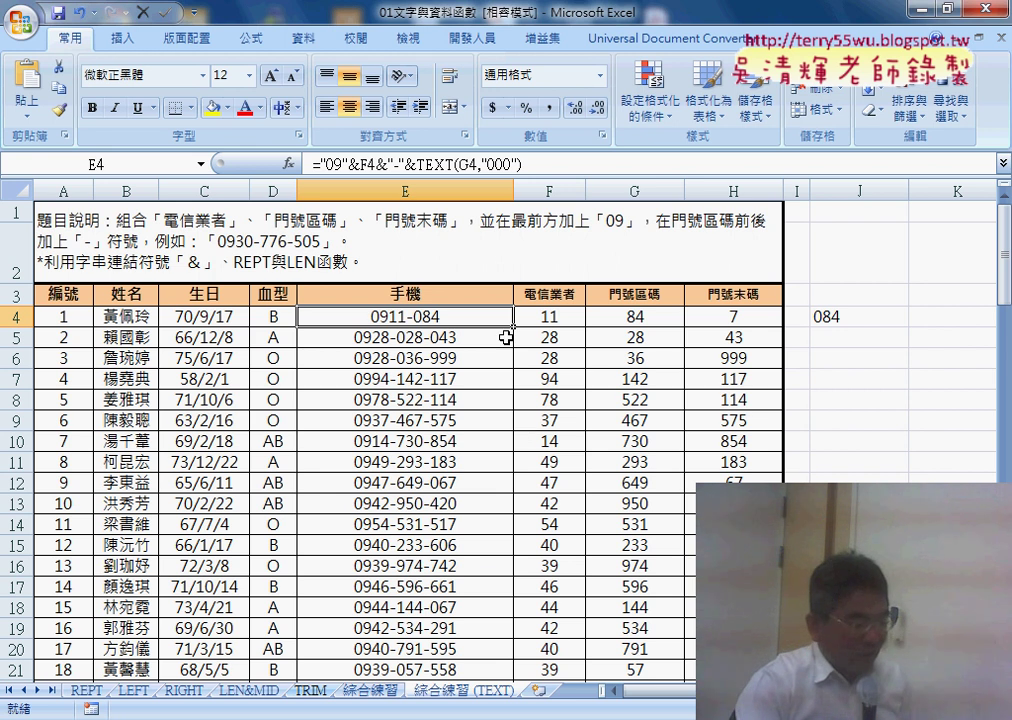
# - Duplicate the &"-"&TEXT part at the formula's end, pointing it at H4, and confirm
pyautogui.moveTo(536, 165); pyautogui.dragTo(398, 164)
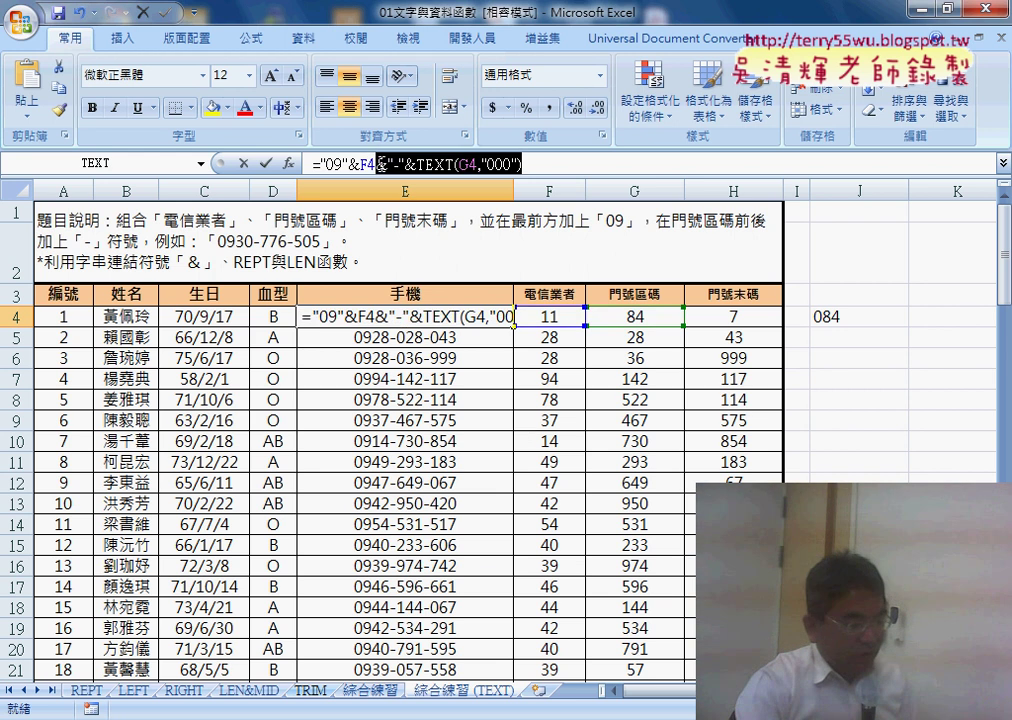
pyautogui.rightClick(535, 166)
pyautogui.click(590, 204)
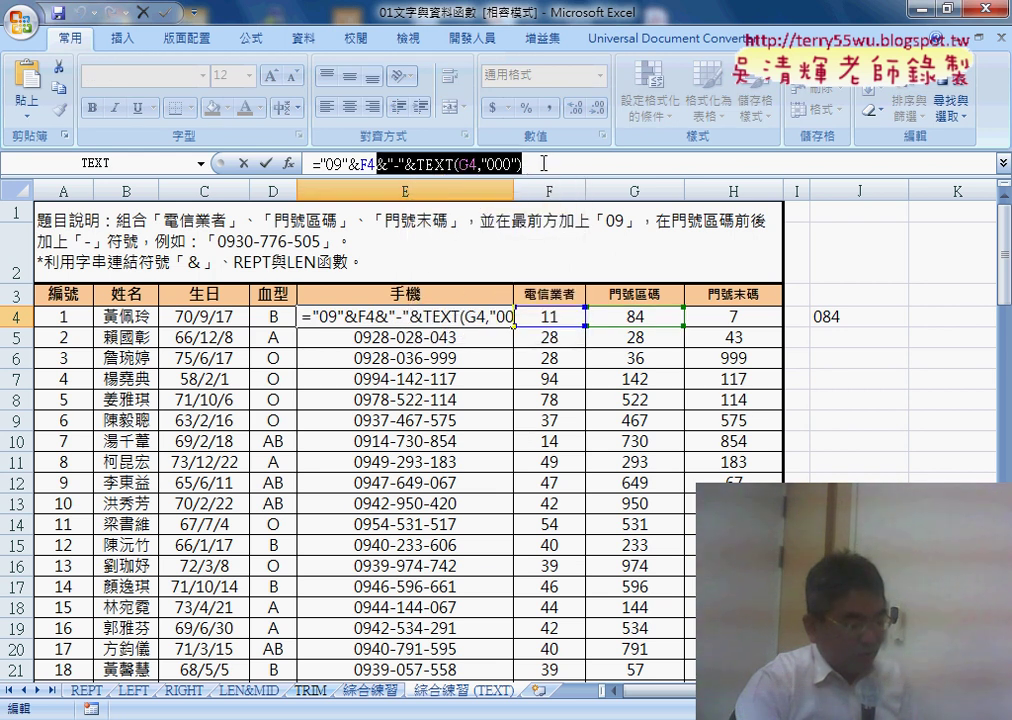
pyautogui.rightClick(716, 164)
pyautogui.click(727, 219)
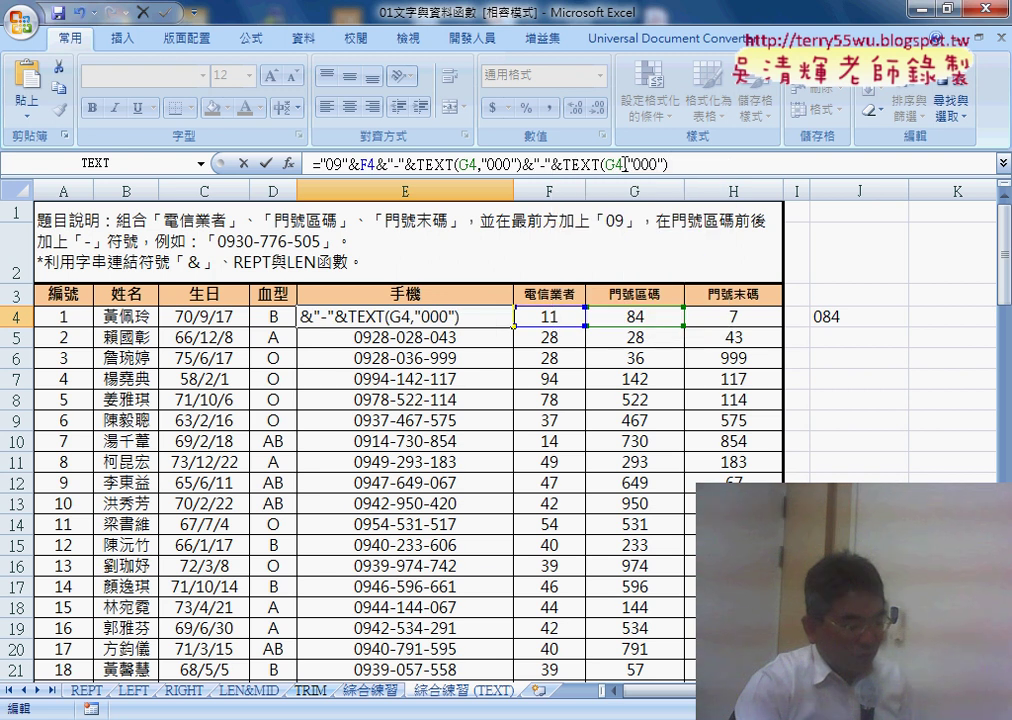
pyautogui.click(727, 318)
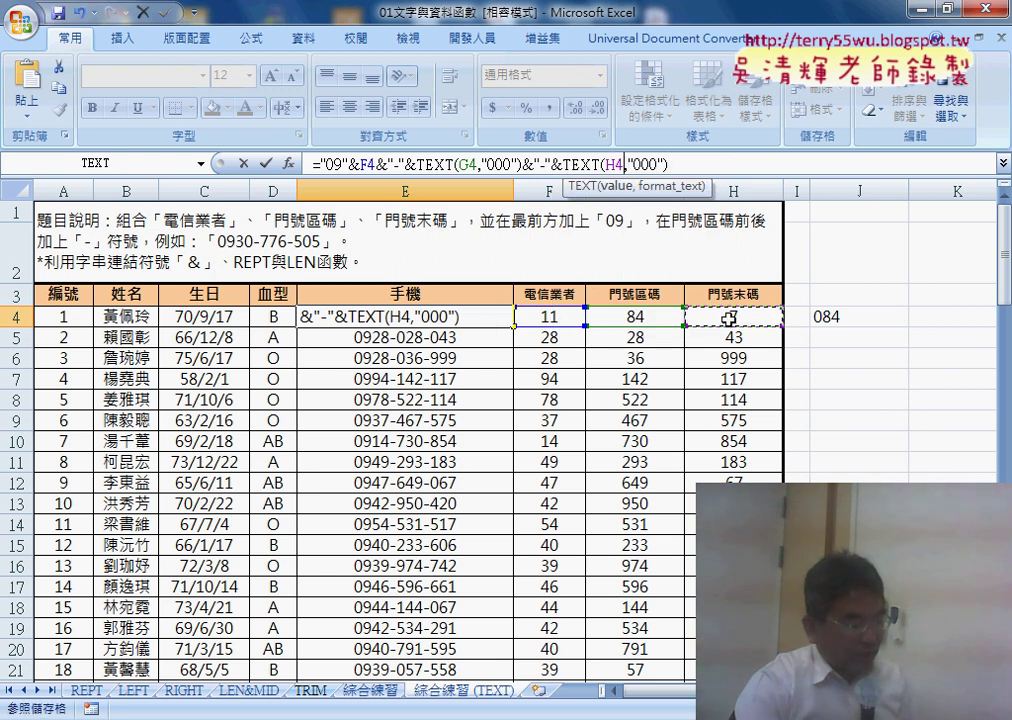
pyautogui.click(265, 163)
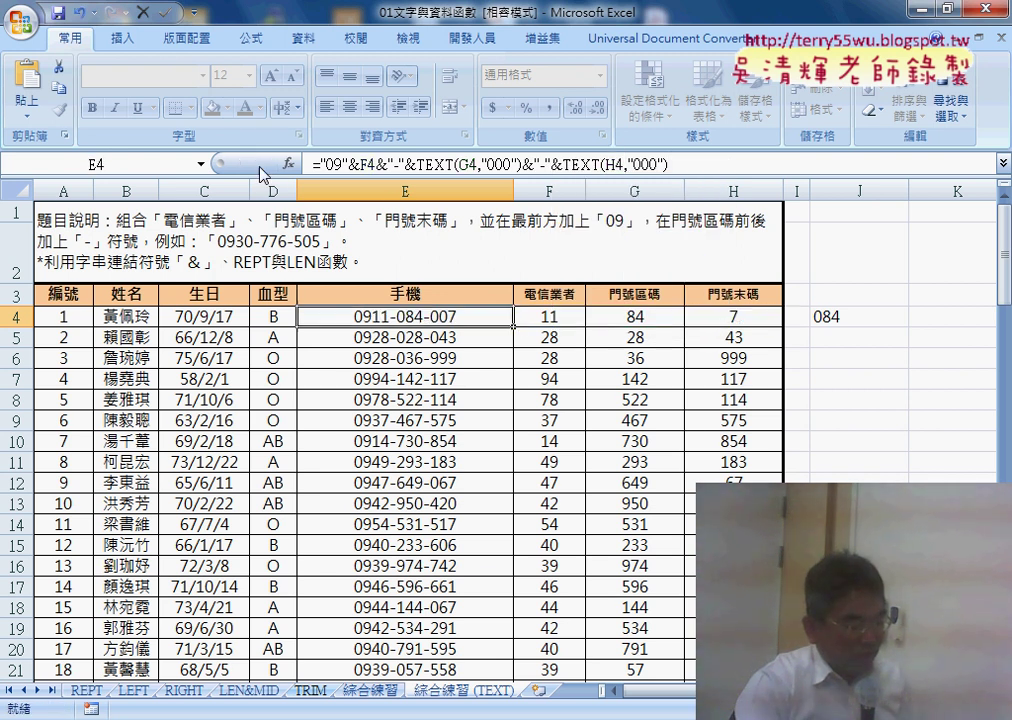
# - Fill E4's phone formula down column E, clear helper cell J4, and widen column I
pyautogui.doubleClick(513, 325)
pyautogui.click(495, 320)
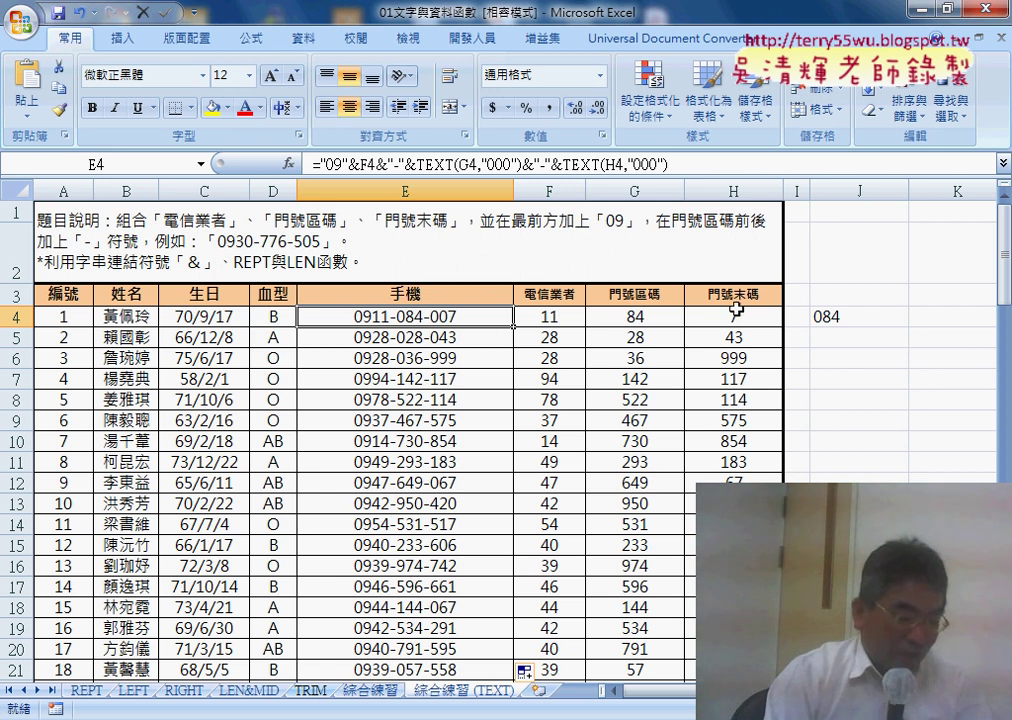
pyautogui.click(849, 321)
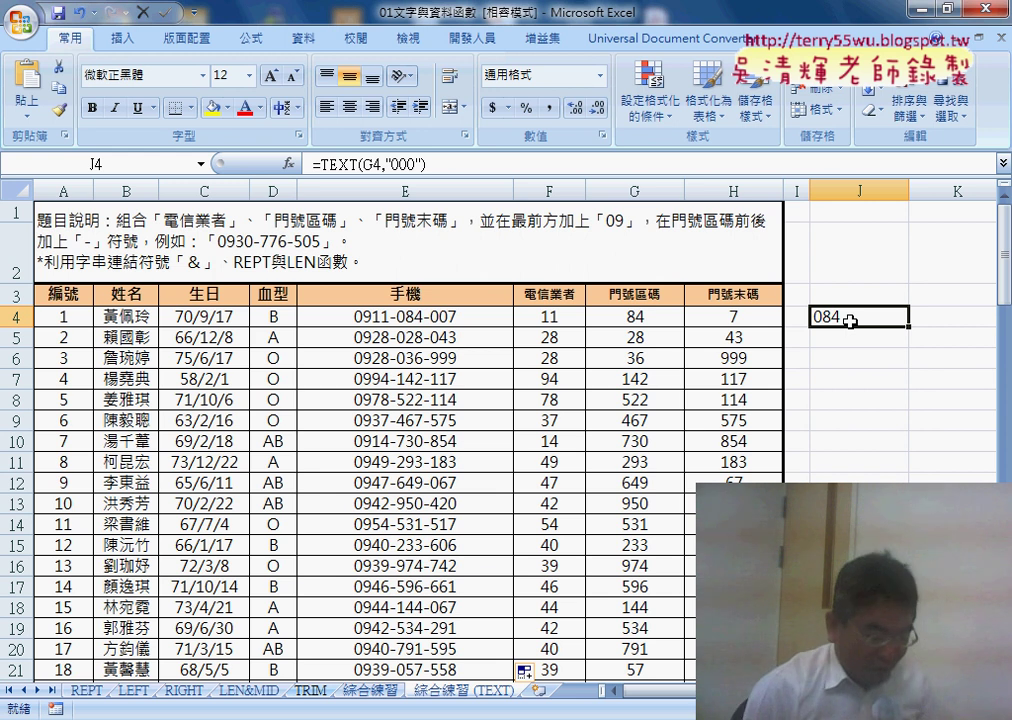
pyautogui.press('Delete')
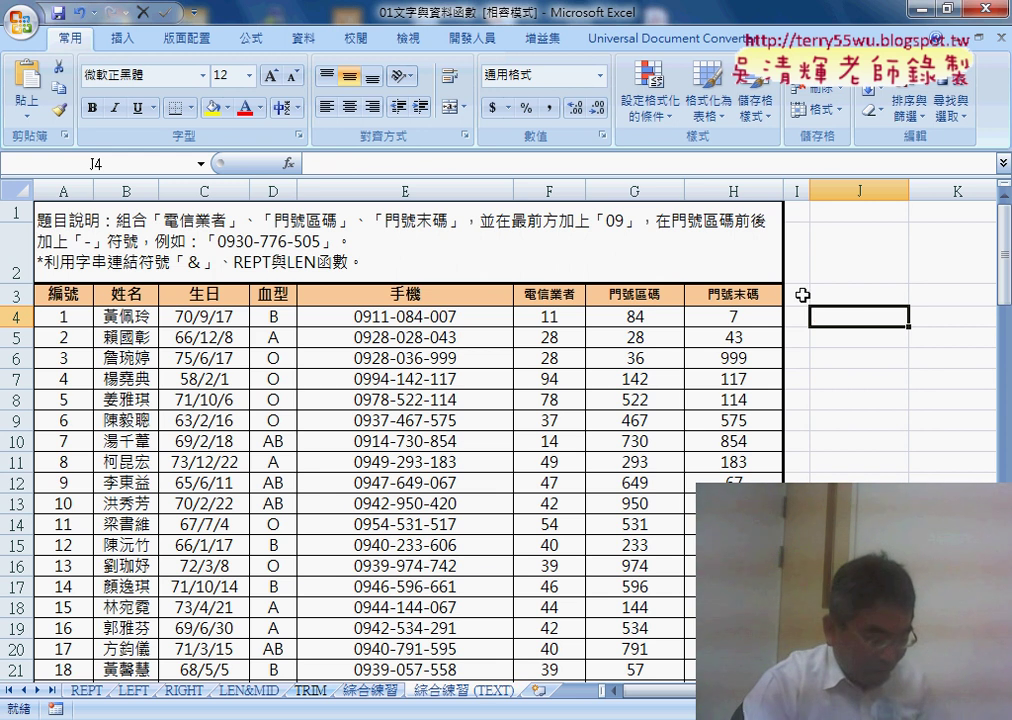
pyautogui.click(803, 295)
pyautogui.moveTo(809, 190); pyautogui.dragTo(834, 192)
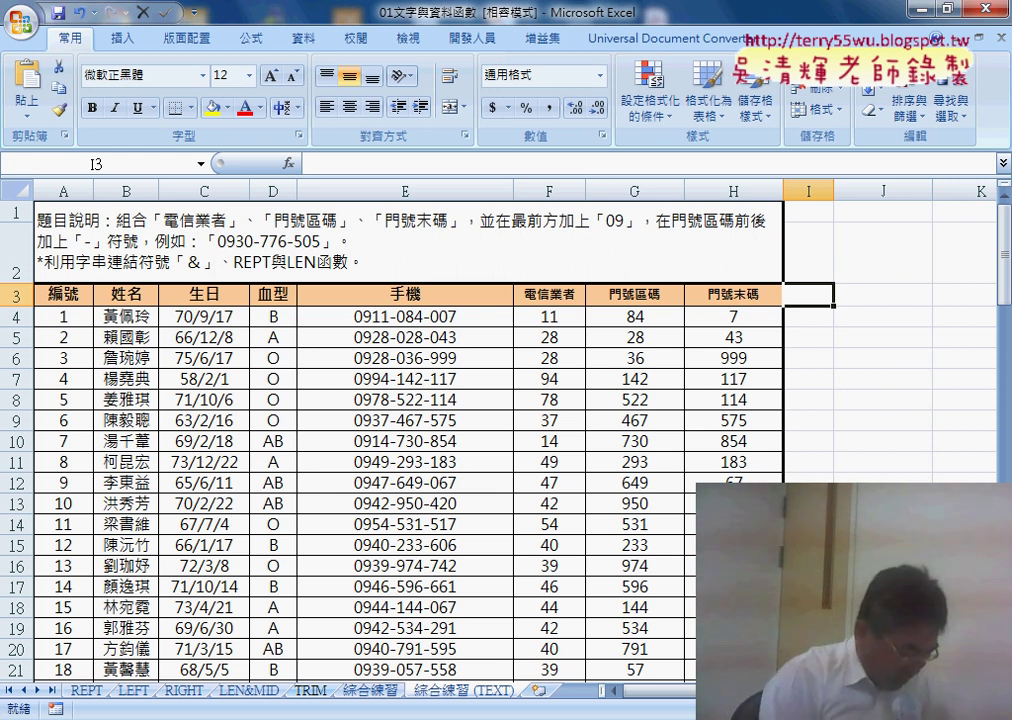
# - Enter header 幾年次 in I3 and copy H3's header formatting onto it with Format Painter
pyautogui.write('幾')
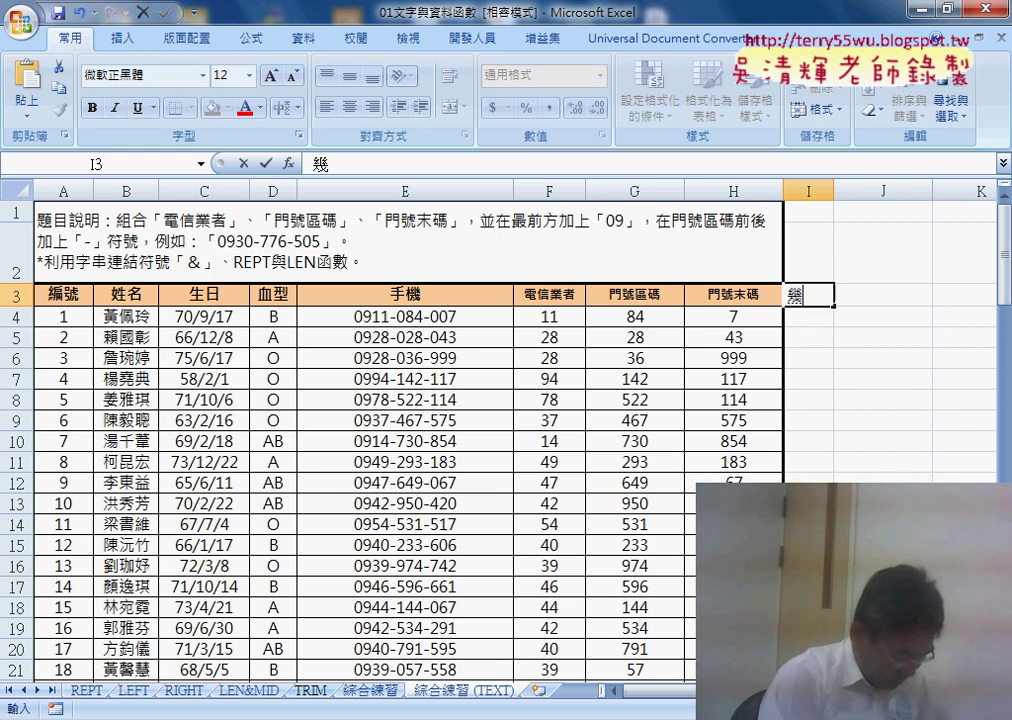
pyautogui.write('年')
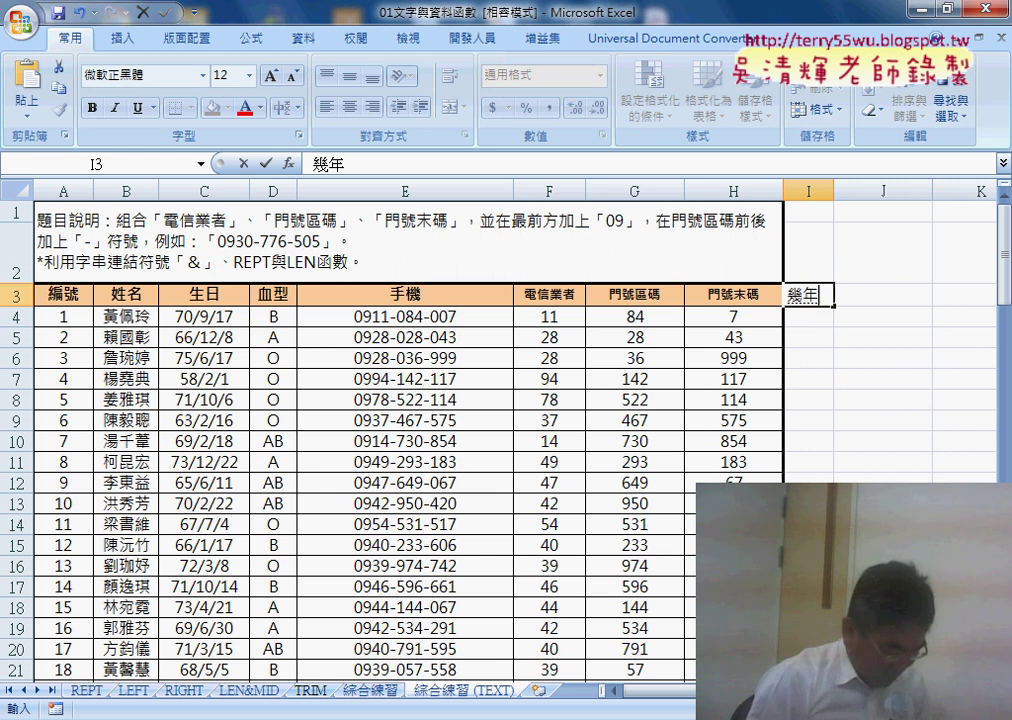
pyautogui.write('次')
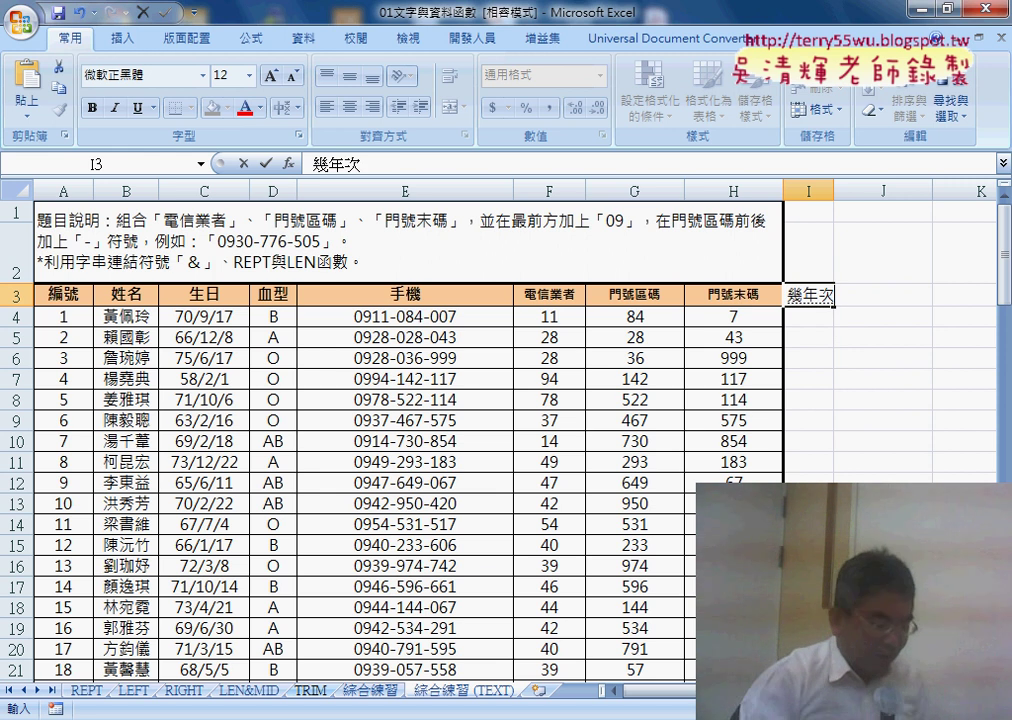
pyautogui.press('Return')
pyautogui.click(882, 442)
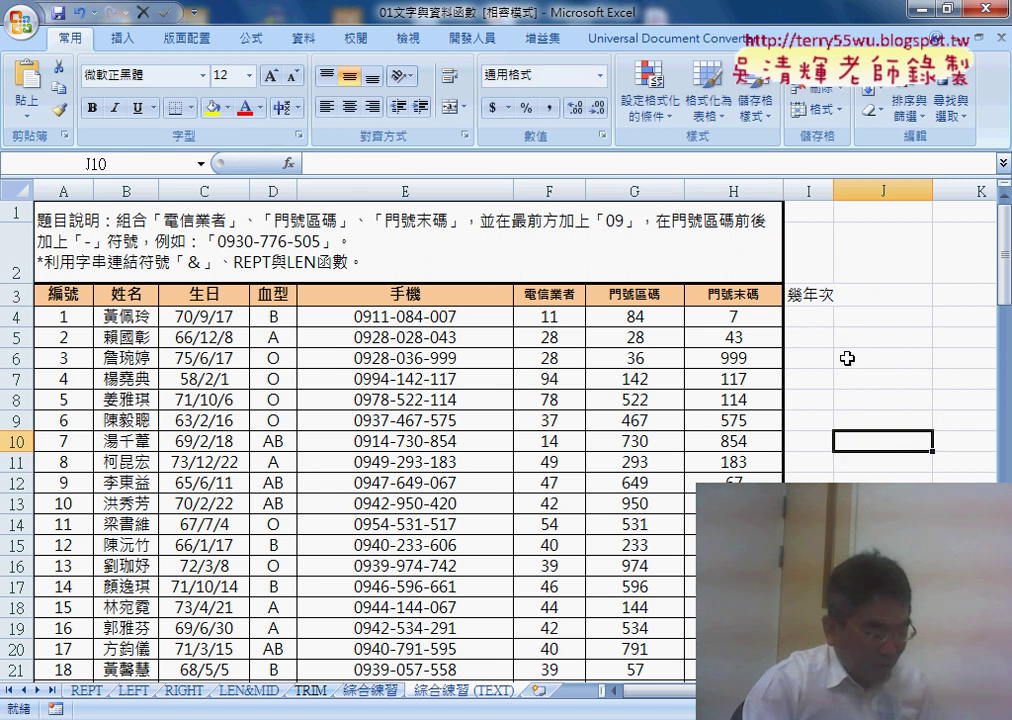
pyautogui.click(728, 297)
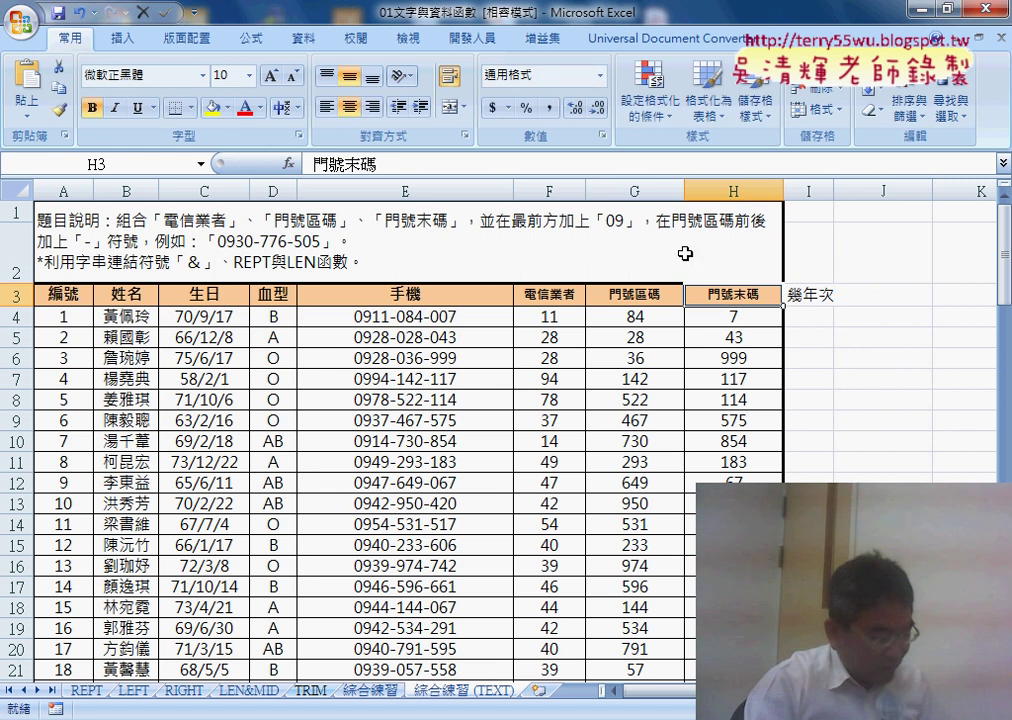
pyautogui.click(59, 110)
pyautogui.click(816, 295)
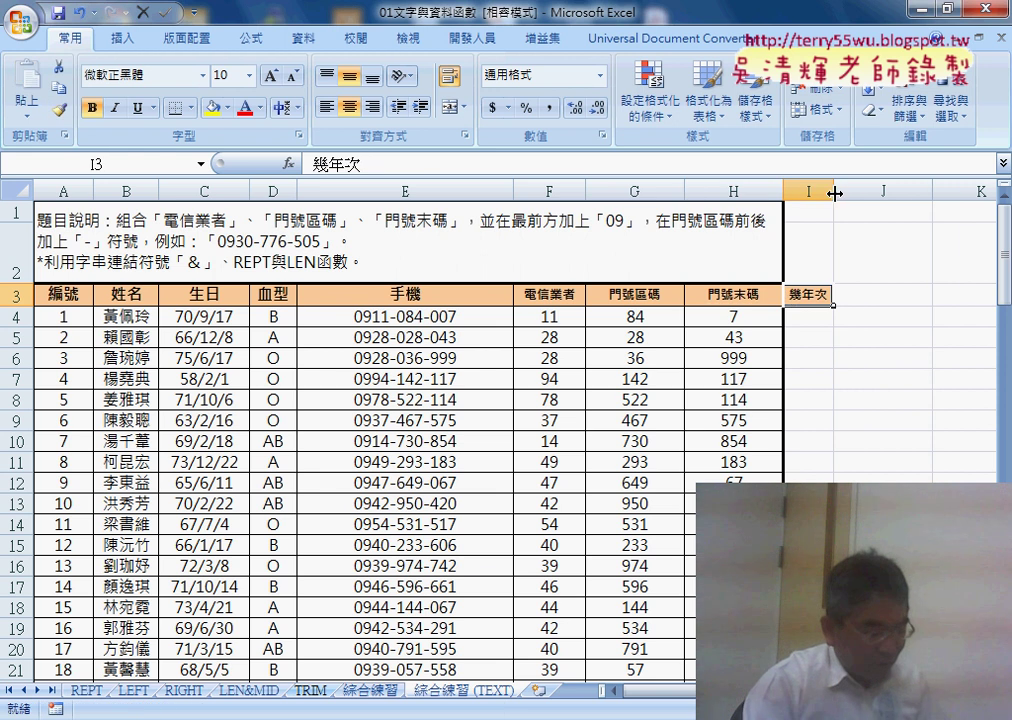
pyautogui.click(840, 316)
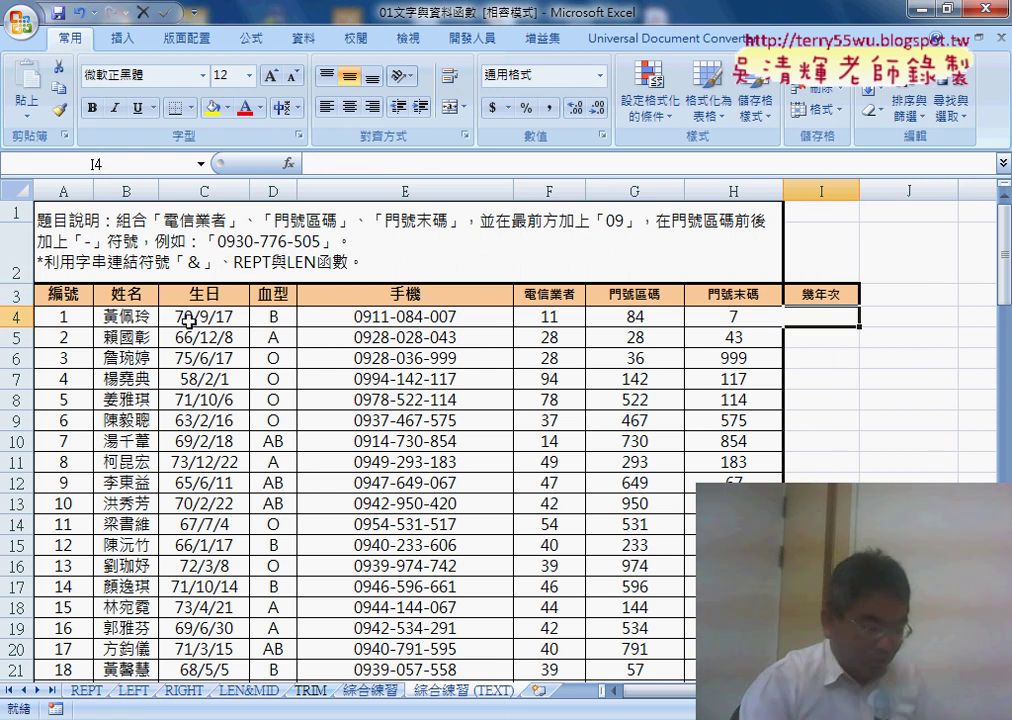
pyautogui.click(287, 164)
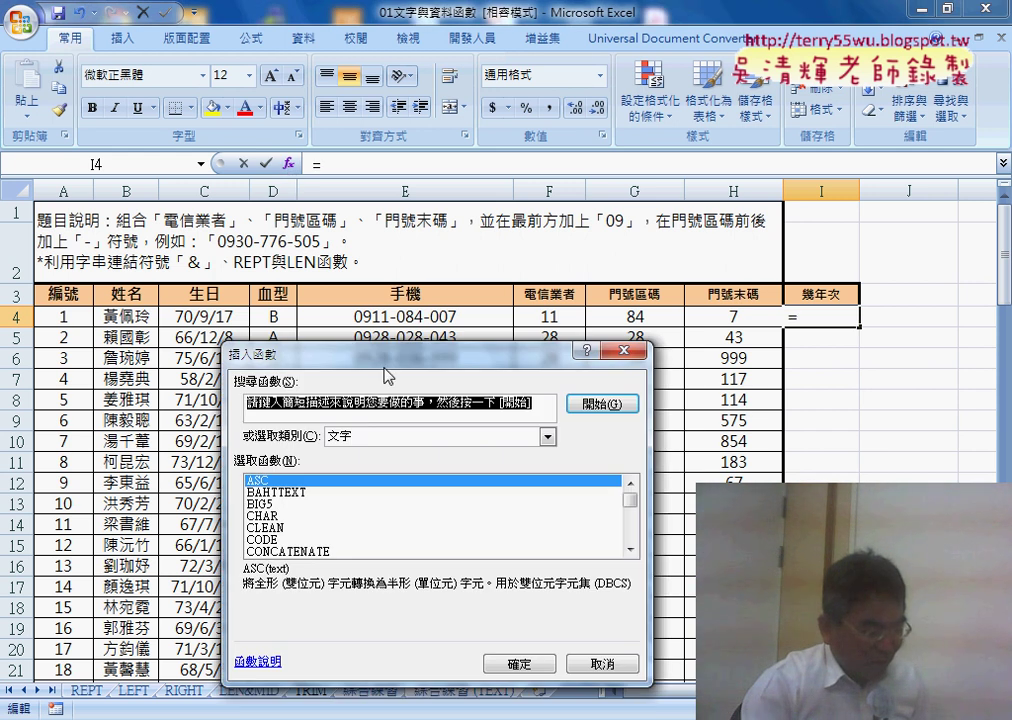
pyautogui.moveTo(384, 366); pyautogui.dragTo(502, 188)
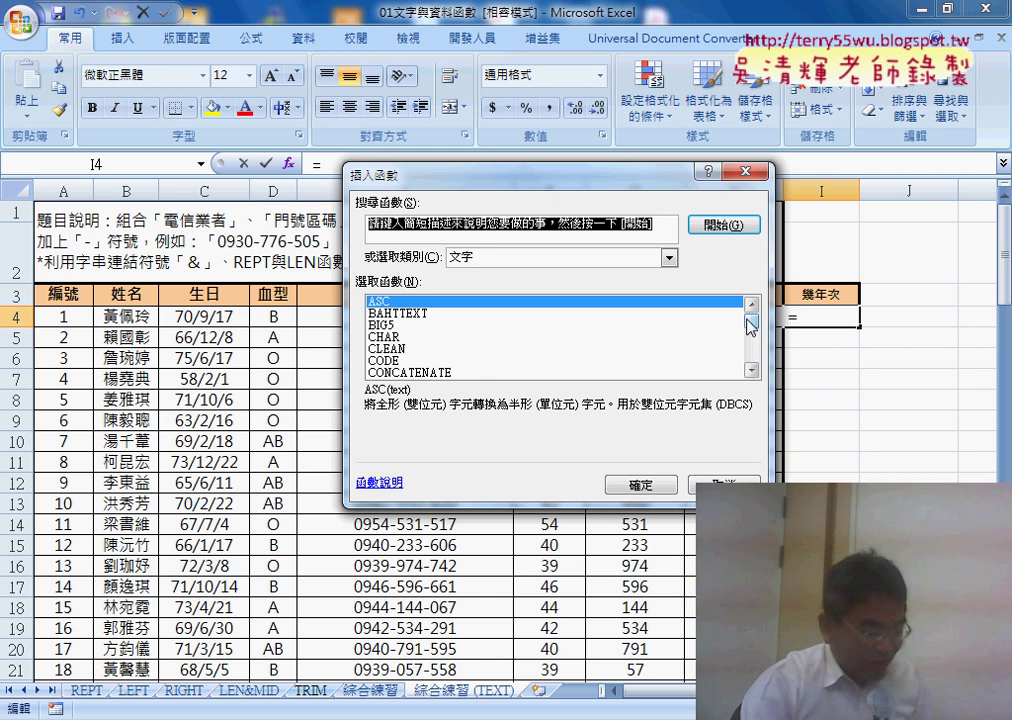
pyautogui.moveTo(752, 320); pyautogui.dragTo(753, 340)
pyautogui.click(463, 342)
pyautogui.click(646, 484)
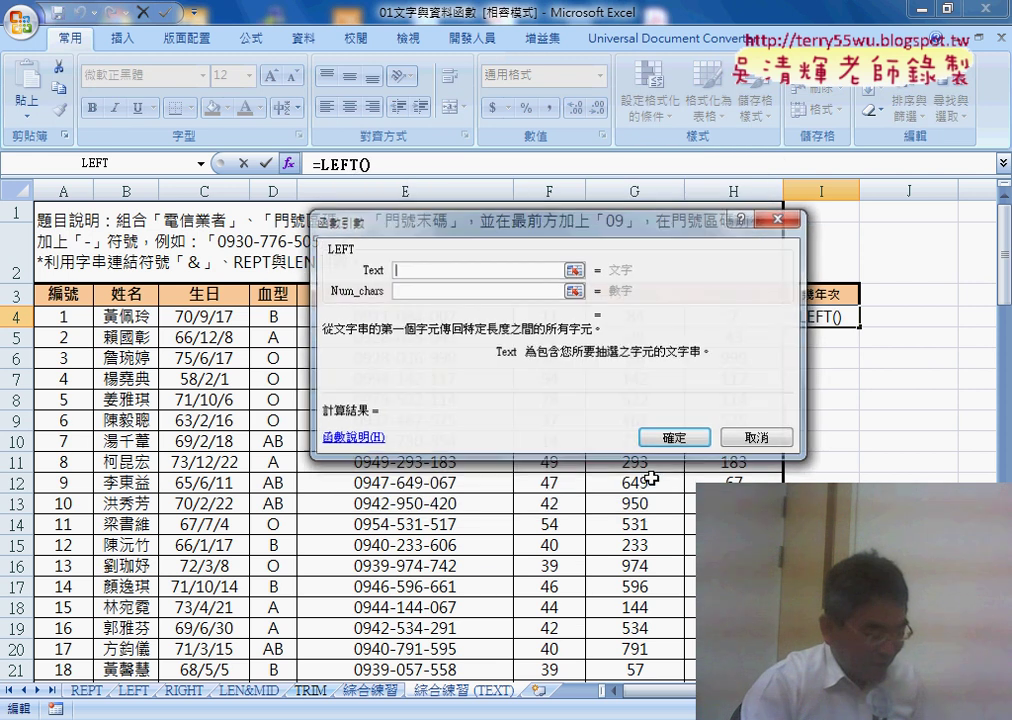
pyautogui.click(192, 316)
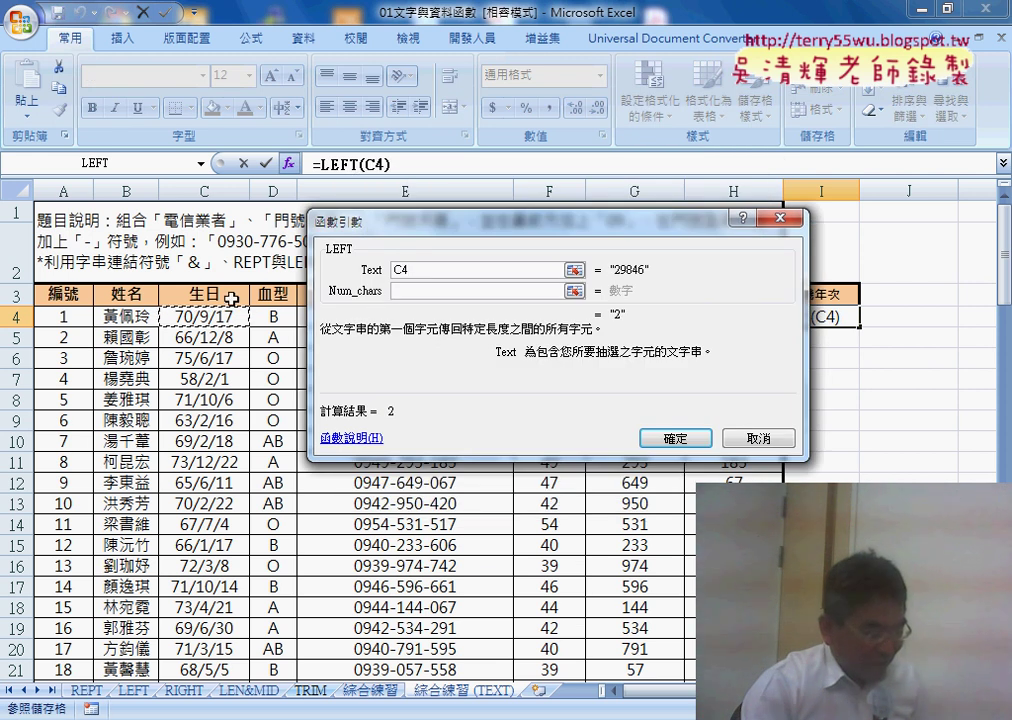
pyautogui.click(398, 291)
pyautogui.write('2')
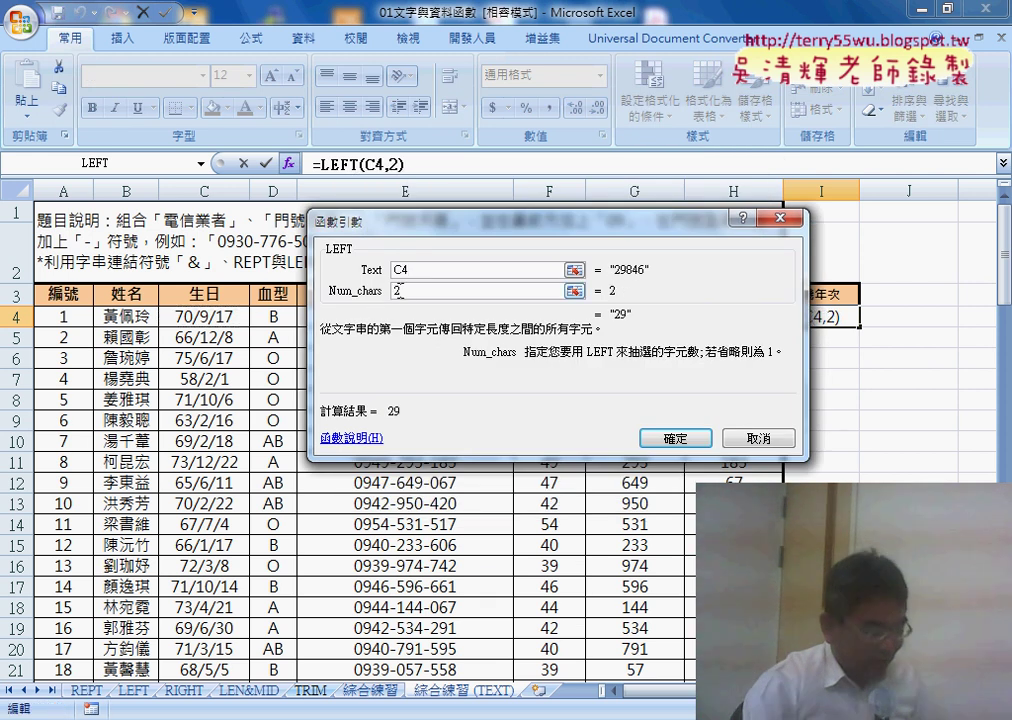
pyautogui.click(688, 440)
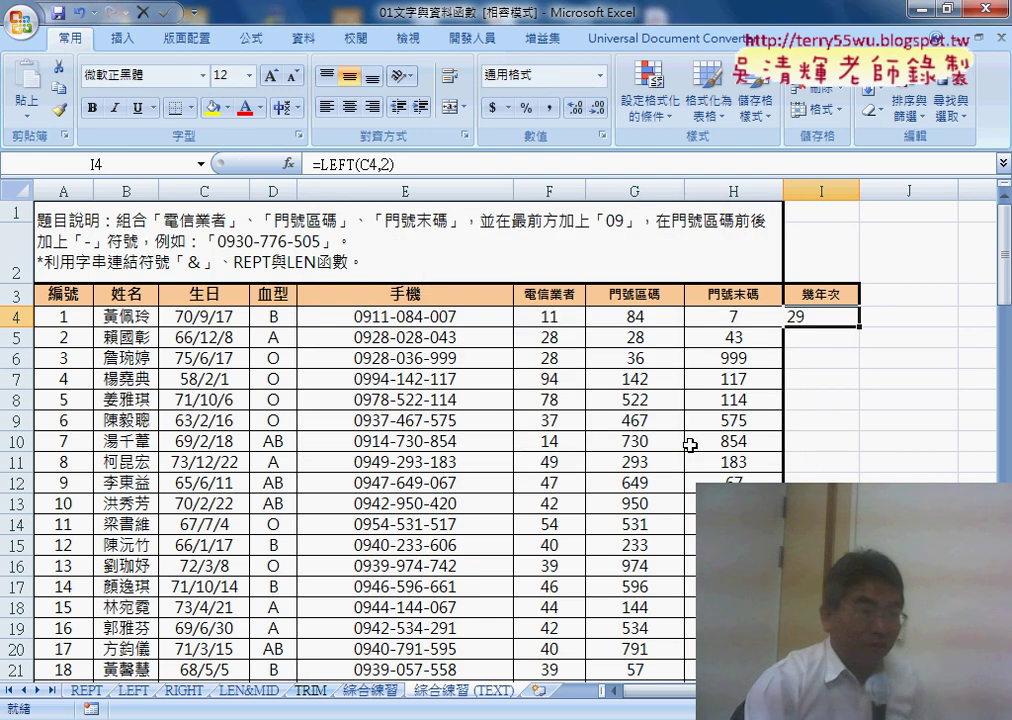
pyautogui.doubleClick(859, 326)
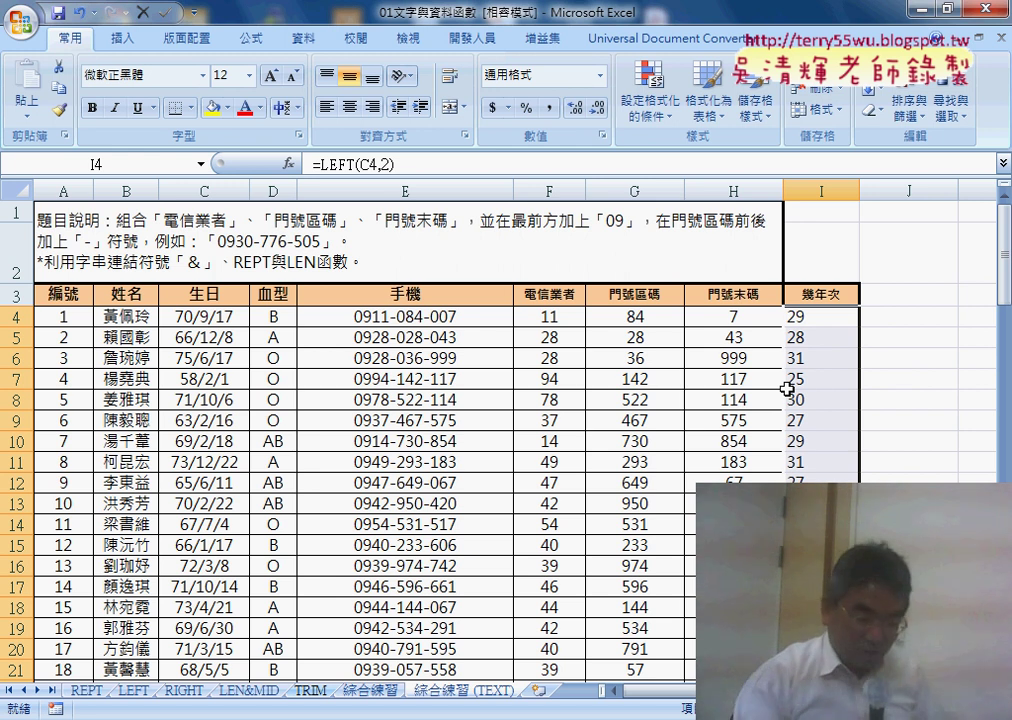
pyautogui.press('Delete')
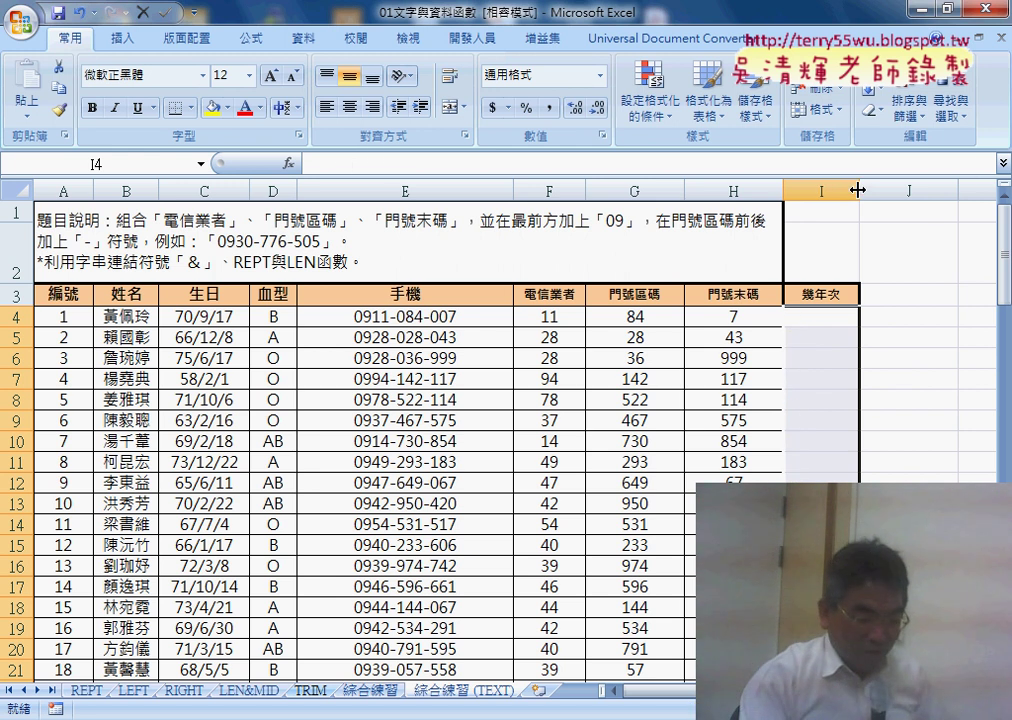
# - Narrow column I to fit its 幾年次 header, then select E4 to show its formula
pyautogui.moveTo(859, 190); pyautogui.dragTo(838, 190)
pyautogui.click(811, 325)
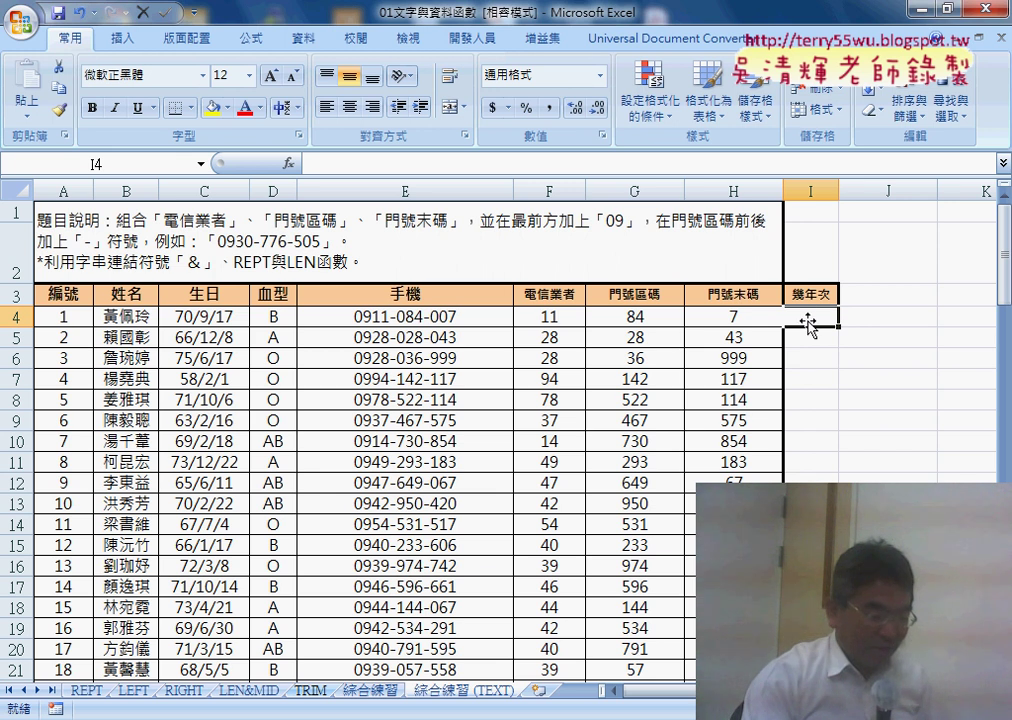
pyautogui.click(467, 317)
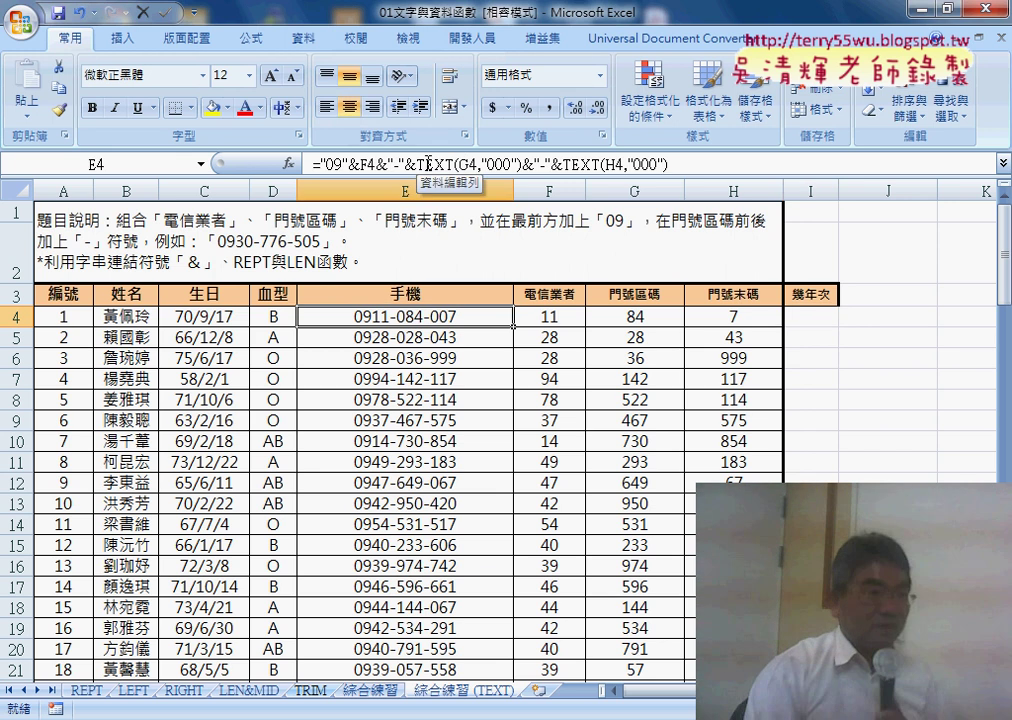